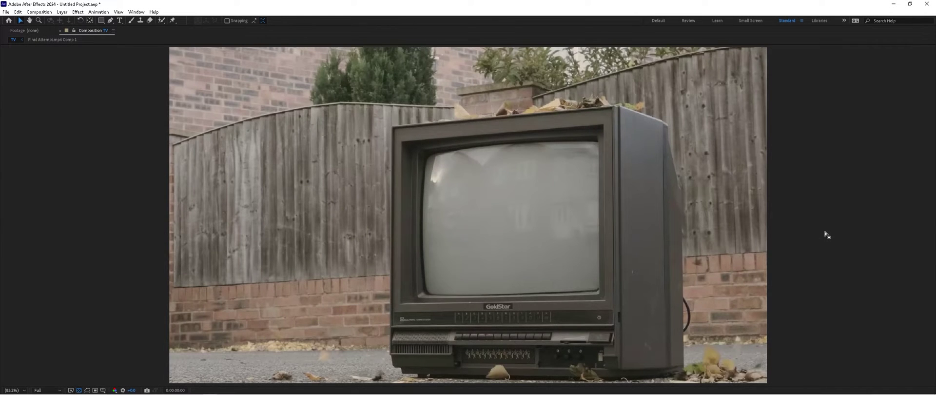
Step: Play back the TV composition to preview the screen effect, and restore the full panel layout
{"action": "key", "text": "space"}
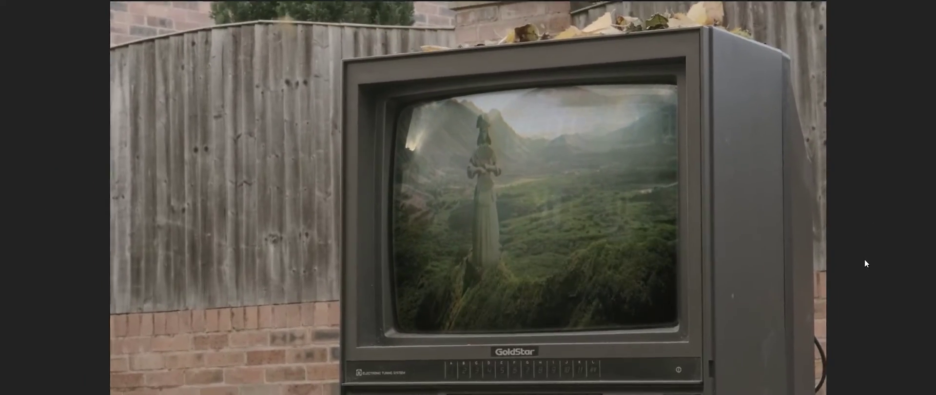
{"action": "key", "text": "space"}
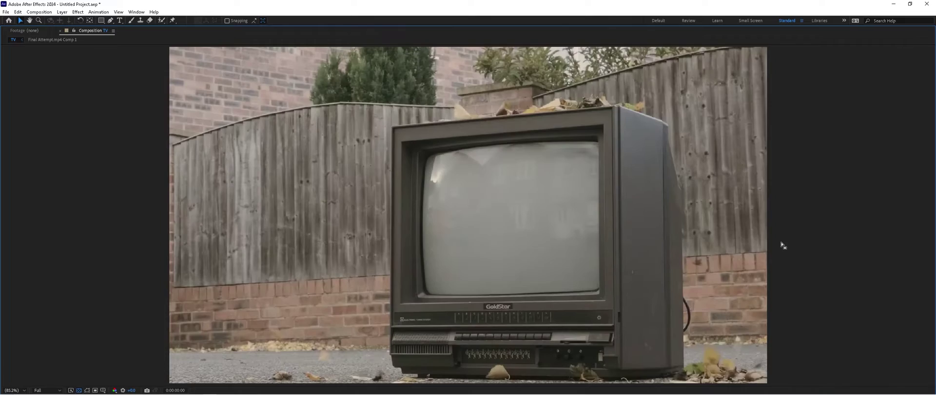
{"action": "key", "text": "grave"}
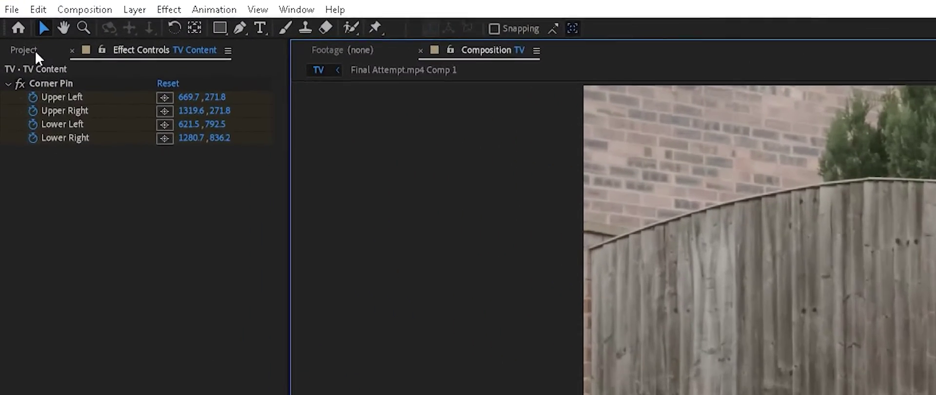
Step: Create a new composition from the TV.mp4 footage in the project
{"action": "left_click", "coordinate": [14, 31]}
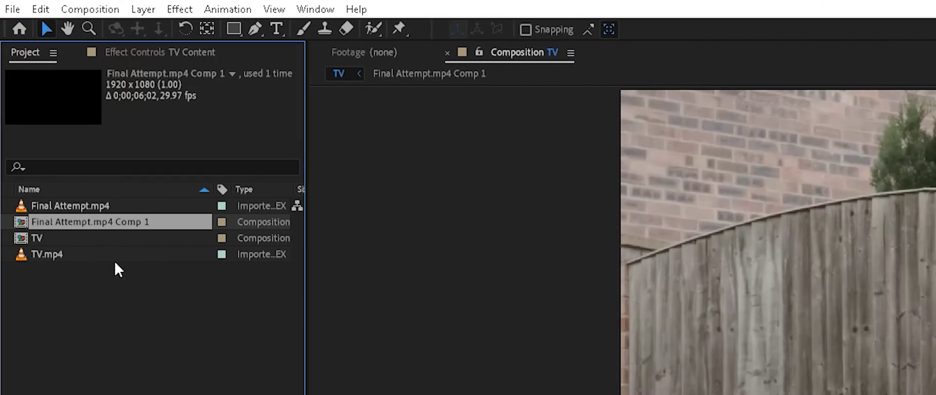
{"action": "left_click_drag", "start_coordinate": [34, 256], "coordinate": [67, 394]}
{"action": "left_click_drag", "start_coordinate": [67, 232], "coordinate": [53, 326]}
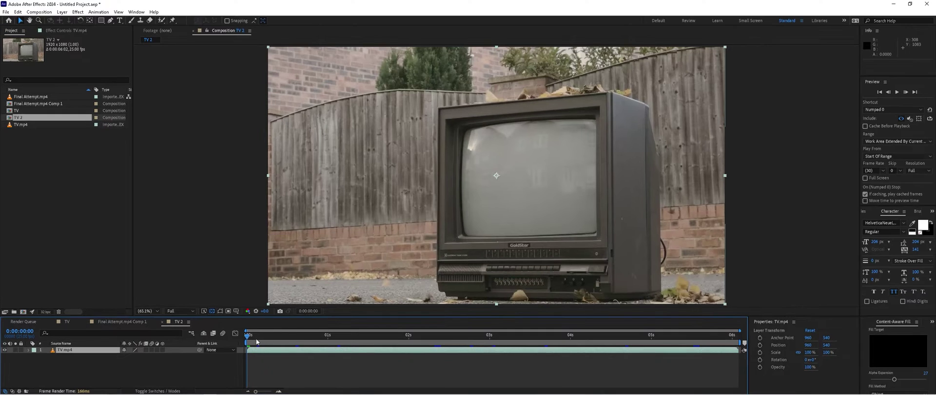
Step: Scrub and play through the TV footage to review its camera move, and return to the first frame
{"action": "left_click_drag", "start_coordinate": [257, 342], "coordinate": [567, 344]}
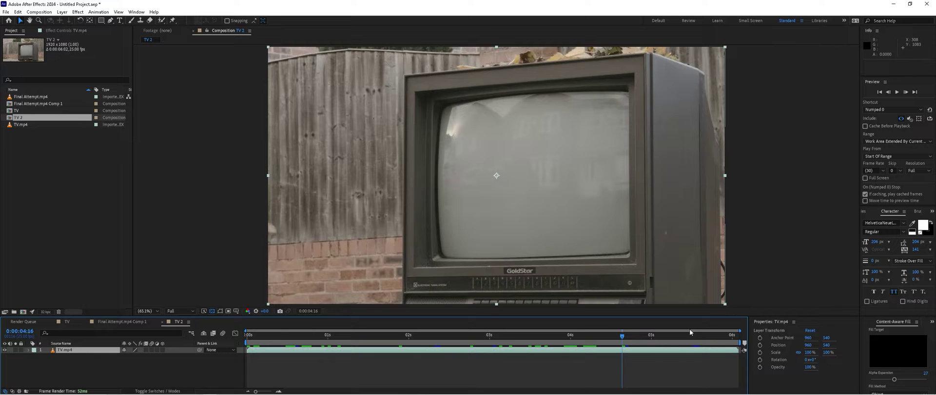
{"action": "left_click_drag", "start_coordinate": [625, 338], "coordinate": [239, 344]}
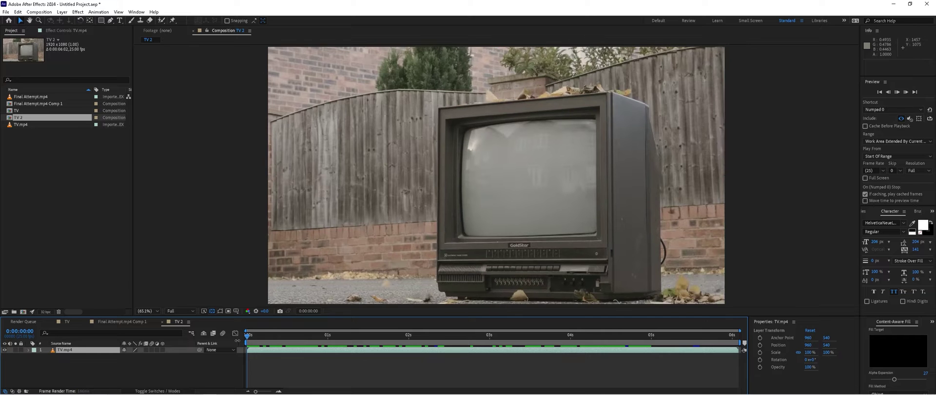
{"action": "key", "text": "space"}
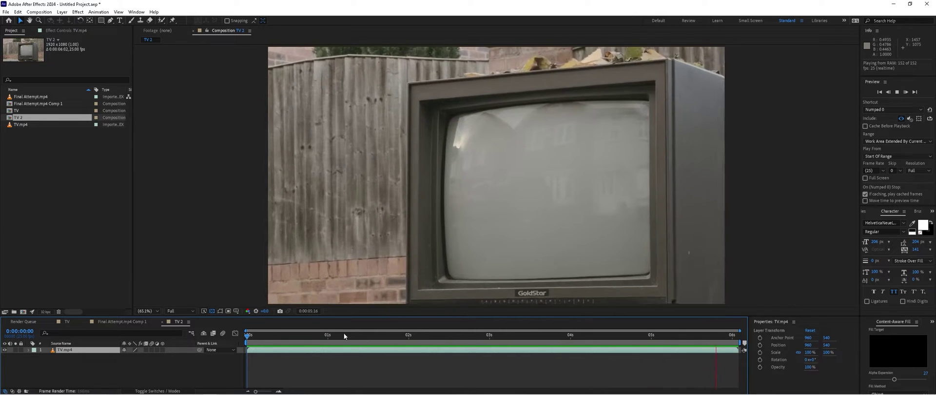
{"action": "left_click", "coordinate": [344, 334]}
{"action": "left_click_drag", "start_coordinate": [313, 340], "coordinate": [241, 339]}
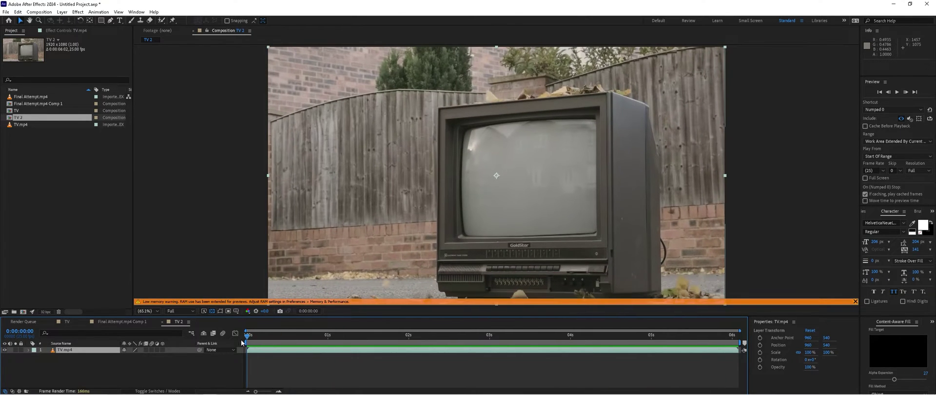
Step: Rename the TV.mp4 layer as Clean Plate
{"action": "left_click", "coordinate": [69, 364]}
{"action": "left_click", "coordinate": [70, 351]}
{"action": "key", "text": "Return"}
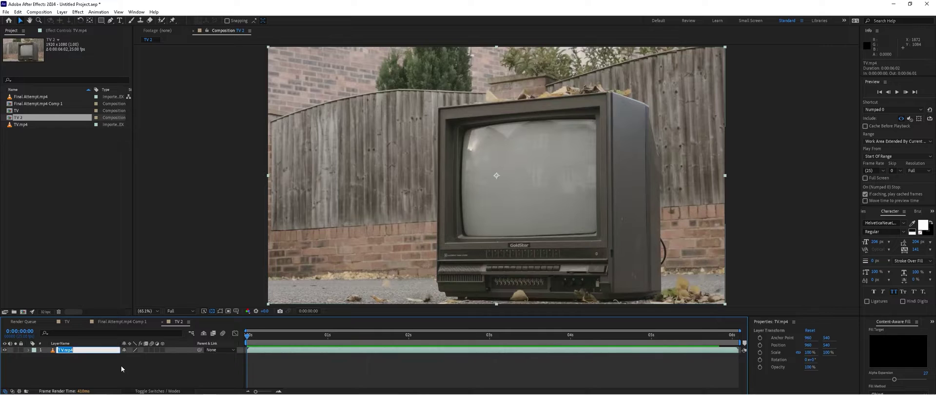
{"action": "type", "text": "Clean Plate"}
{"action": "key", "text": "Return"}
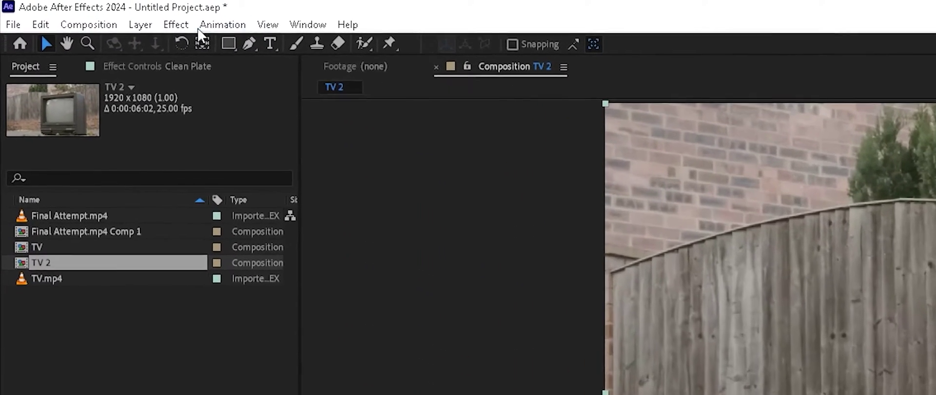
Step: Apply the Boris FX Mocha AE effect to the Clean Plate layer
{"action": "left_click", "coordinate": [149, 21]}
{"action": "mouse_move", "coordinate": [207, 163]}
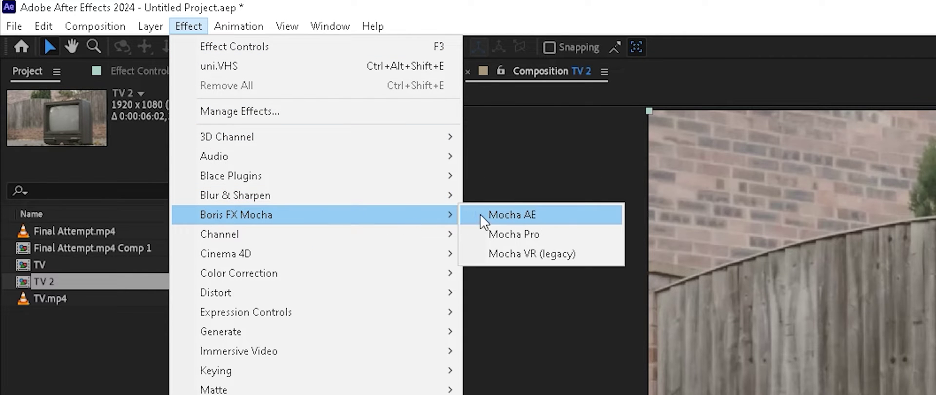
{"action": "left_click", "coordinate": [566, 214]}
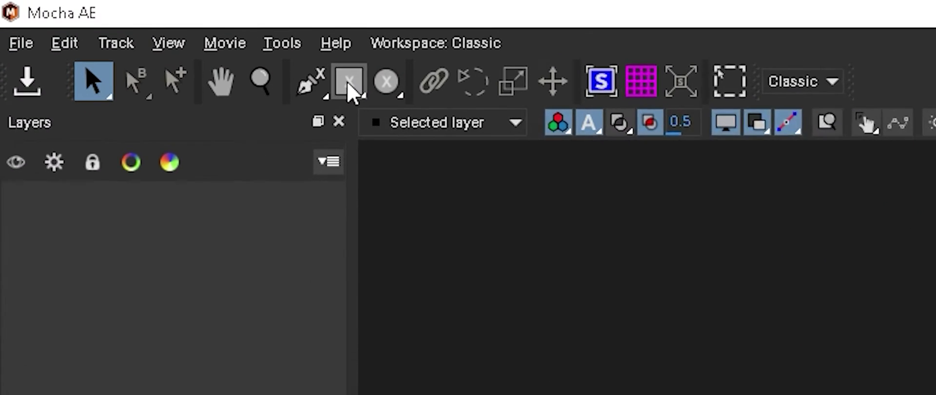
Step: In Mocha AE, draw a rectangular X-Spline around the front frame of the TV
{"action": "left_click", "coordinate": [381, 88]}
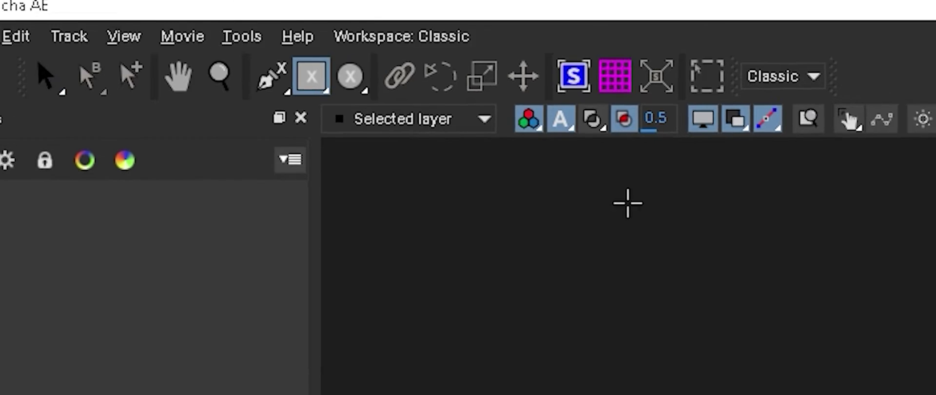
{"action": "left_click_drag", "start_coordinate": [395, 122], "coordinate": [540, 237]}
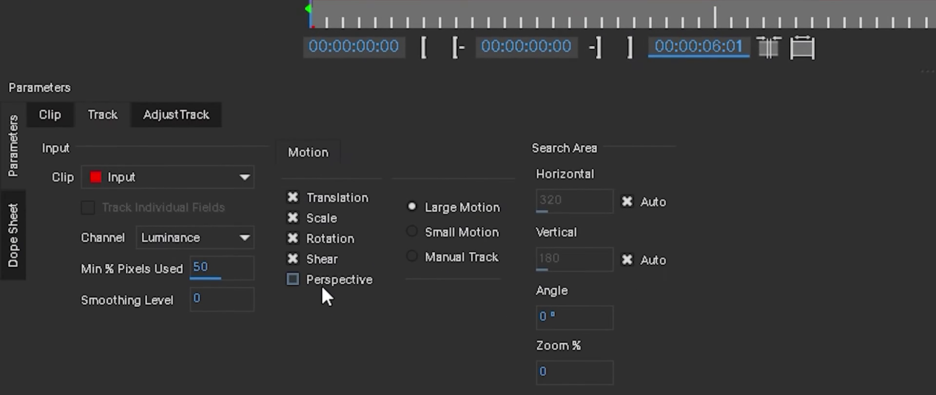
Step: Enable perspective motion, track the frame shape forwards through the clip, and scrub back to the start
{"action": "left_click", "coordinate": [323, 282]}
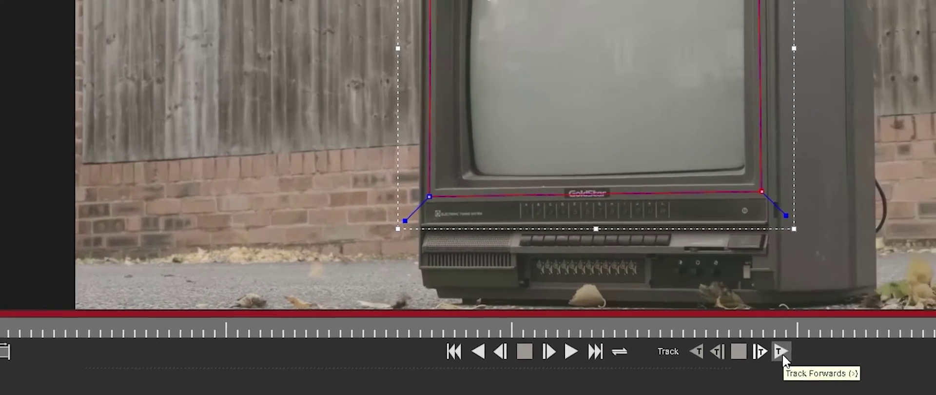
{"action": "left_click", "coordinate": [781, 352]}
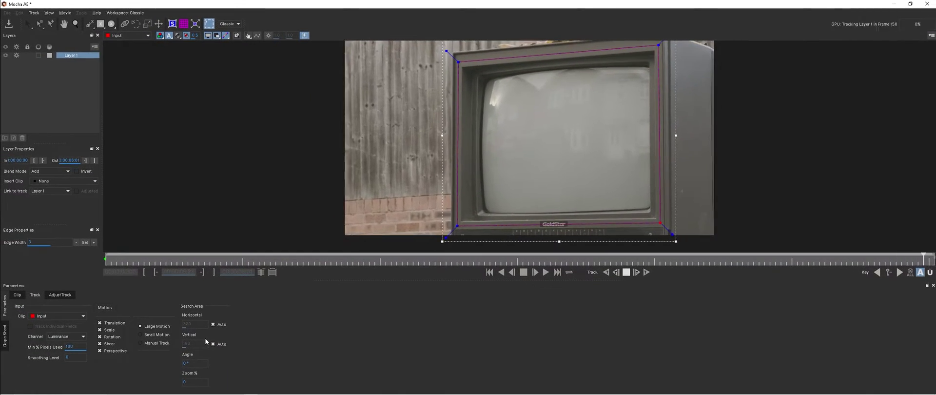
{"action": "left_click_drag", "start_coordinate": [610, 263], "coordinate": [104, 274]}
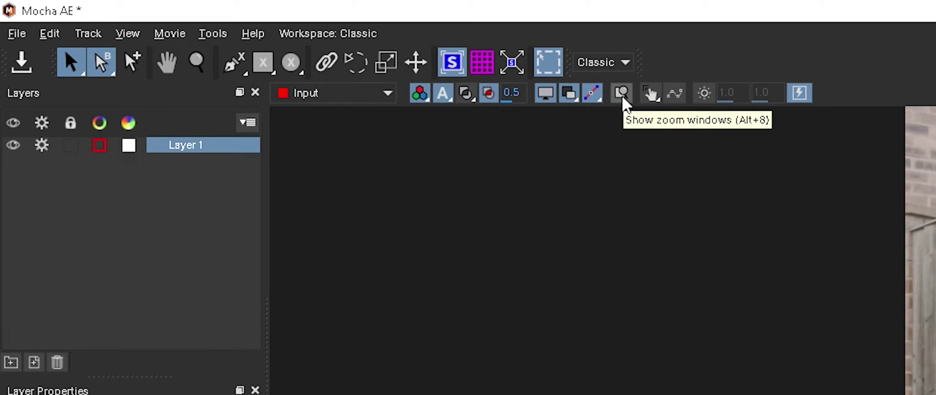
Step: Show the zoom windows and fit the planar surface's four corners to the TV's front frame, just inside the tracked outline
{"action": "left_click", "coordinate": [623, 100]}
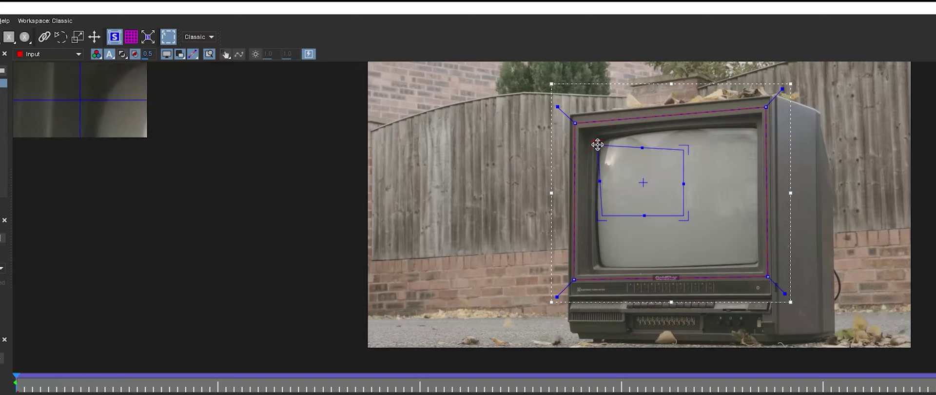
{"action": "left_click_drag", "start_coordinate": [599, 145], "coordinate": [579, 128]}
{"action": "left_click_drag", "start_coordinate": [682, 148], "coordinate": [761, 110]}
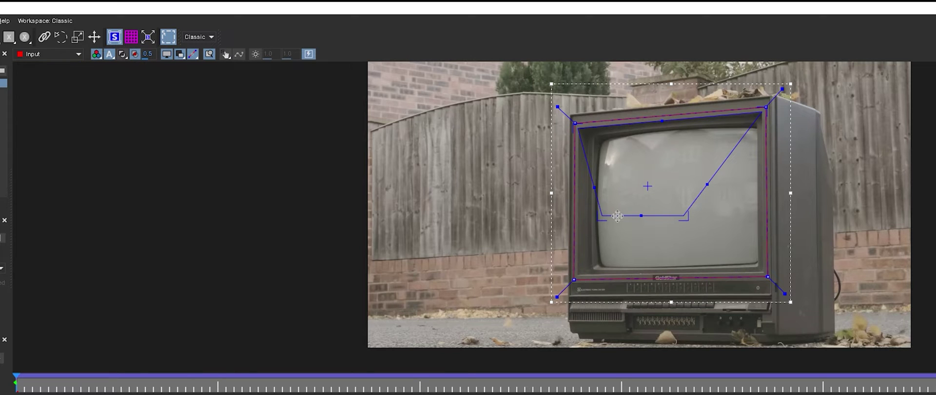
{"action": "left_click_drag", "start_coordinate": [603, 213], "coordinate": [581, 271]}
{"action": "left_click_drag", "start_coordinate": [678, 219], "coordinate": [768, 277]}
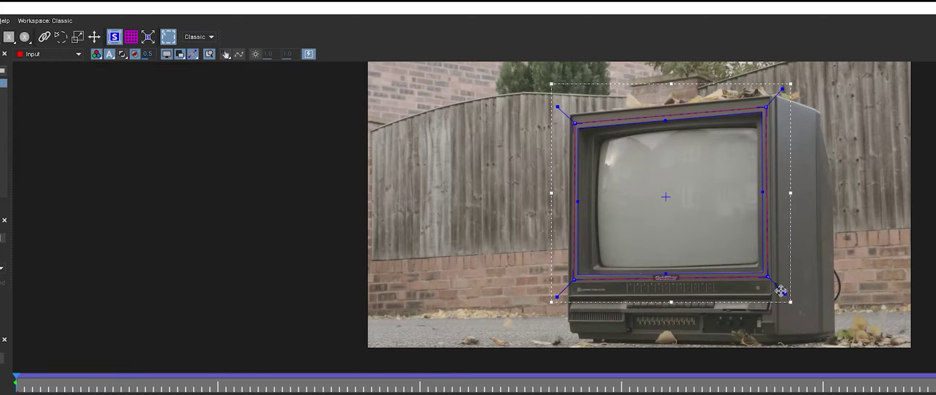
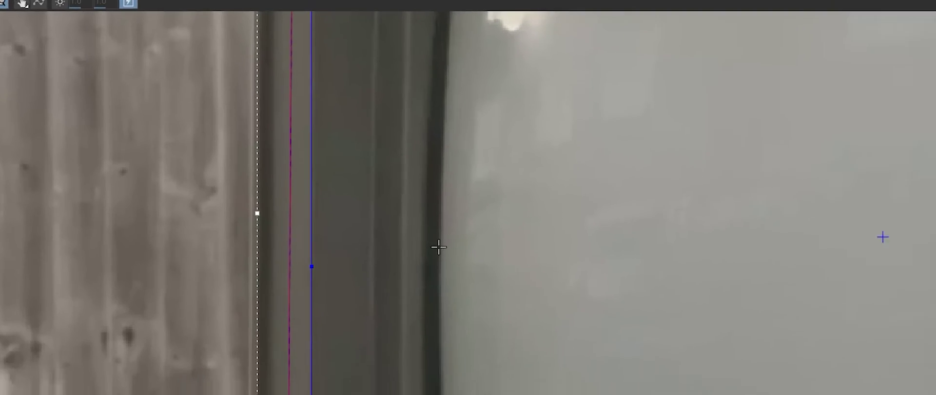
Step: Start a new X-Spline on the left edge of the TV glass and trace it up around the upper-left corner
{"action": "left_click", "coordinate": [644, 293]}
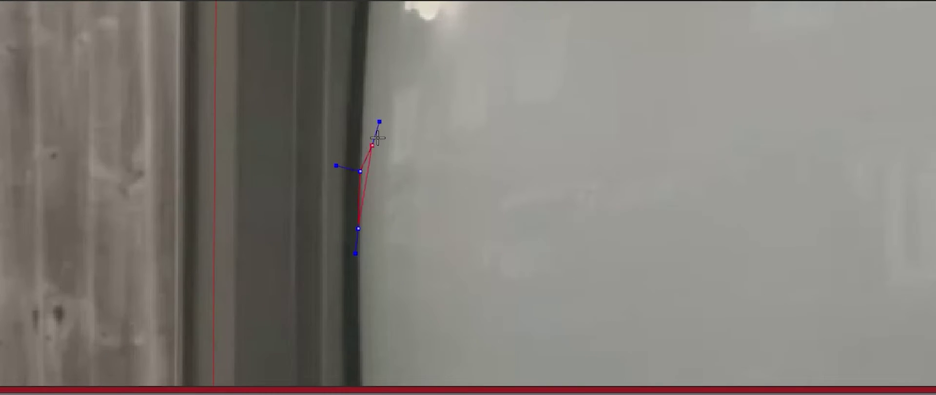
{"action": "left_click", "coordinate": [365, 39]}
{"action": "left_click_drag", "start_coordinate": [416, 48], "coordinate": [364, 276]}
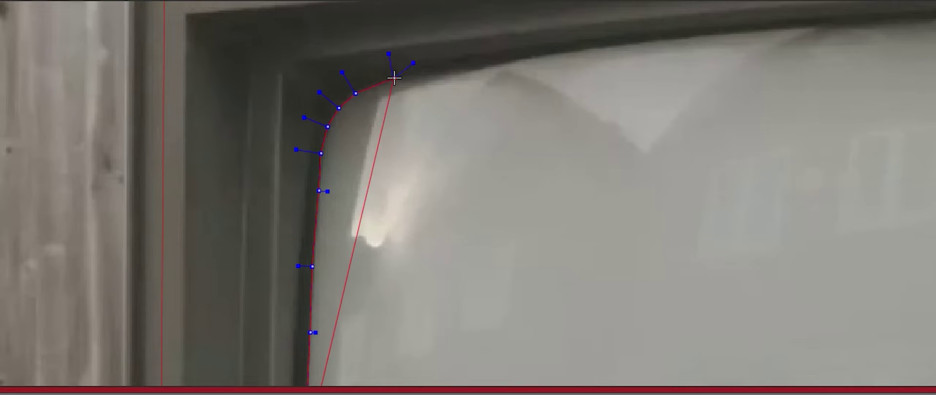
Step: Continue the X-Spline along the top edge of the TV glass towards its upper-right corner
{"action": "left_click", "coordinate": [457, 62]}
{"action": "left_click", "coordinate": [558, 47]}
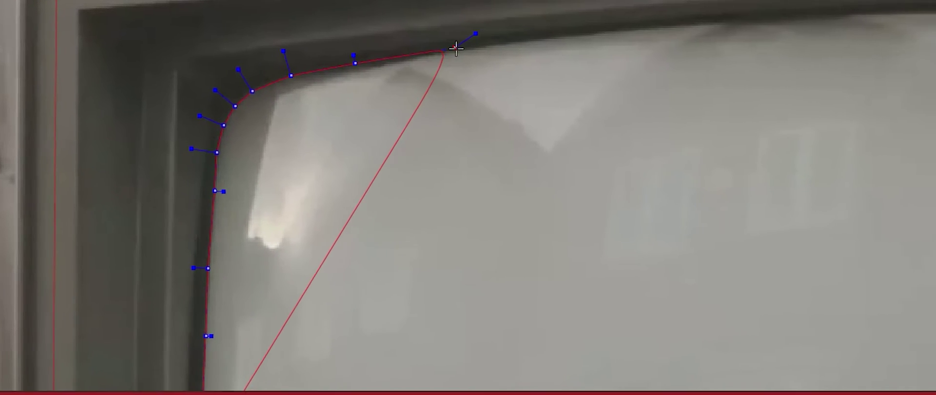
{"action": "left_click", "coordinate": [568, 34]}
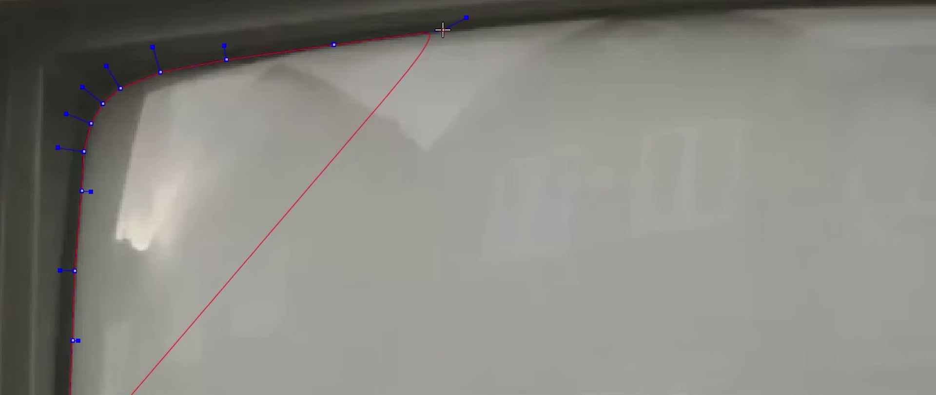
{"action": "left_click", "coordinate": [443, 30]}
{"action": "left_click_drag", "start_coordinate": [534, 78], "coordinate": [23, 159]}
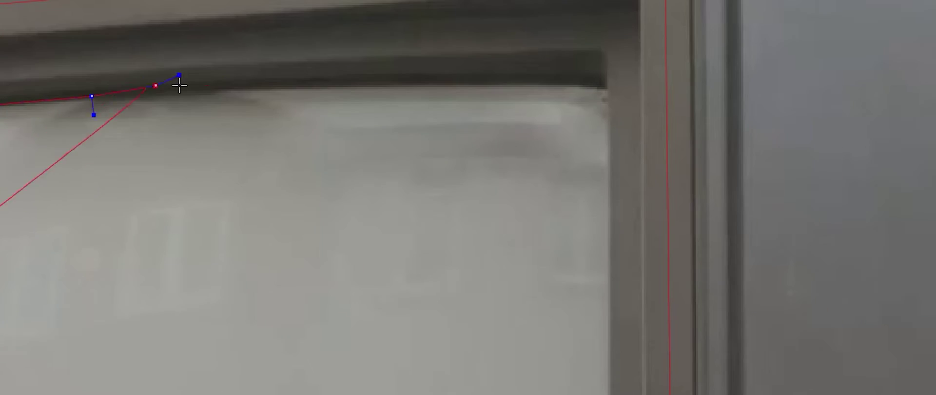
{"action": "left_click", "coordinate": [361, 88]}
{"action": "left_click", "coordinate": [485, 89]}
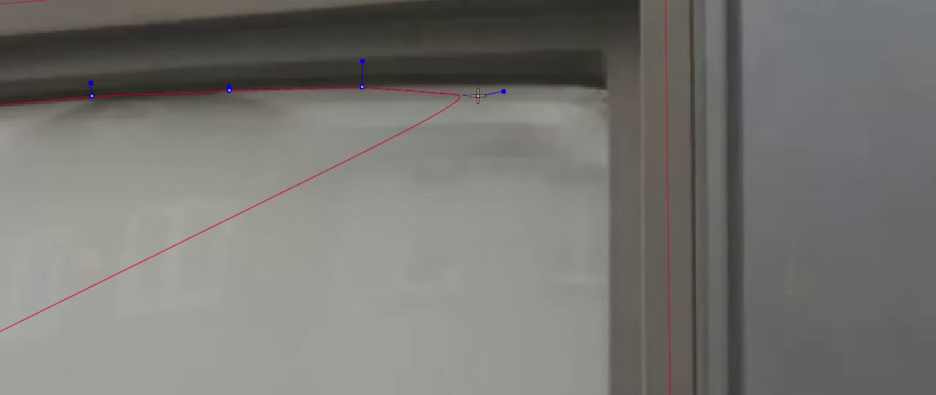
{"action": "left_click", "coordinate": [569, 83]}
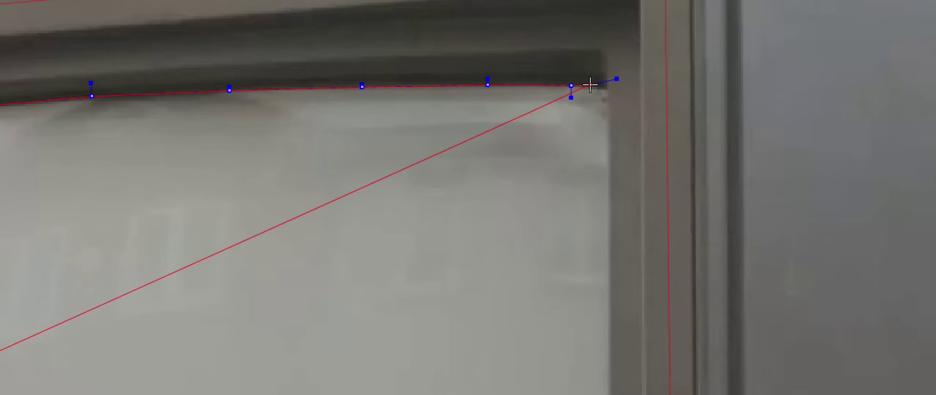
Step: Trace the rounded upper-right corner of the TV glass with closely spaced X-Spline points
{"action": "left_click", "coordinate": [614, 119]}
{"action": "scroll", "coordinate": [621, 125], "scroll_direction": "up", "scroll_amount": 3}
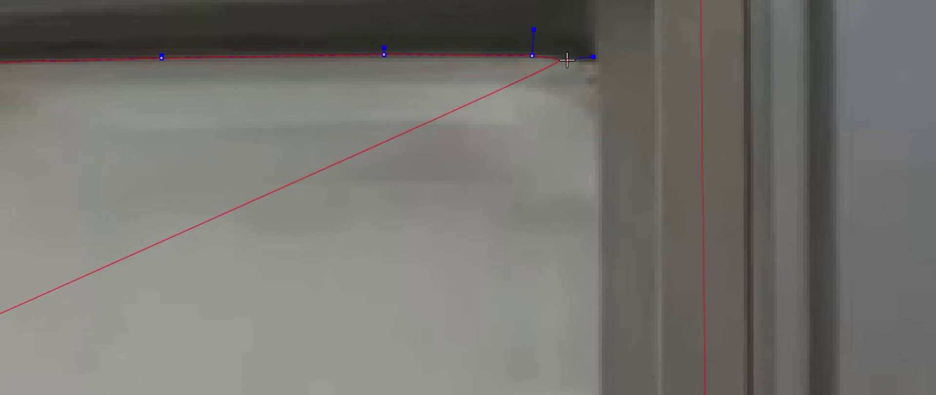
{"action": "left_click", "coordinate": [568, 58]}
{"action": "left_click", "coordinate": [590, 64]}
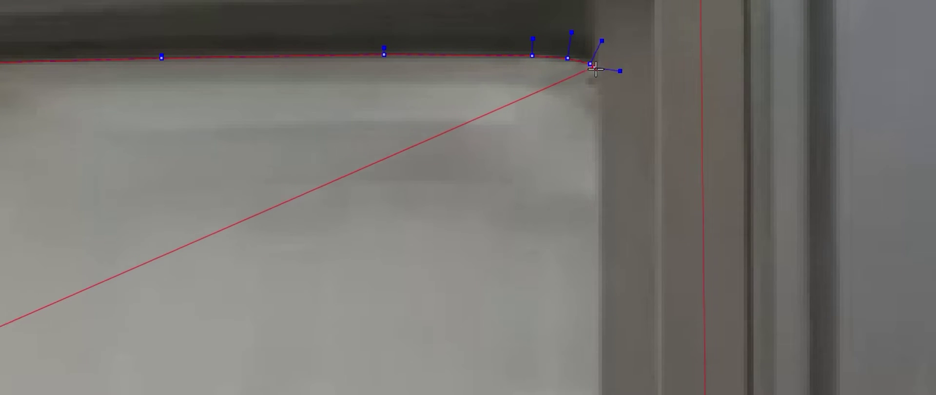
{"action": "left_click", "coordinate": [598, 79]}
{"action": "left_click", "coordinate": [601, 103]}
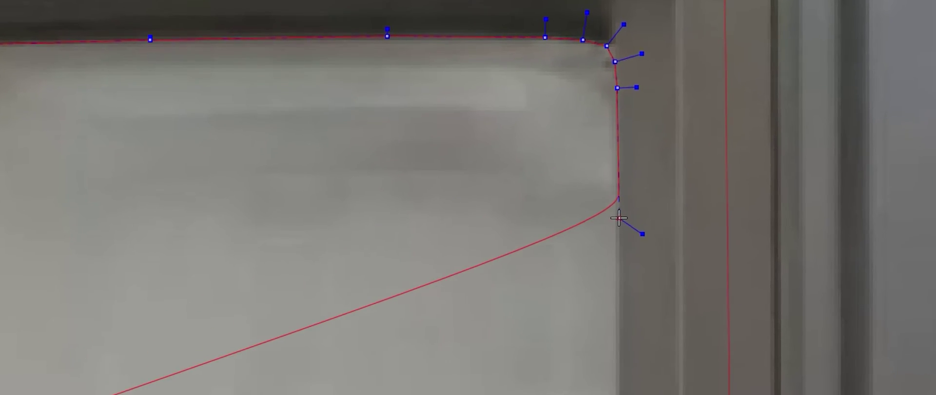
Step: Continue the X-Spline down the upper part of the TV glass's right edge, placing points along the glass boundary
{"action": "left_click", "coordinate": [602, 225]}
{"action": "scroll", "coordinate": [632, 269], "scroll_direction": "up", "scroll_amount": 1}
{"action": "left_click_drag", "start_coordinate": [632, 268], "coordinate": [621, 181]}
{"action": "scroll", "coordinate": [633, 200], "scroll_direction": "down", "scroll_amount": 2}
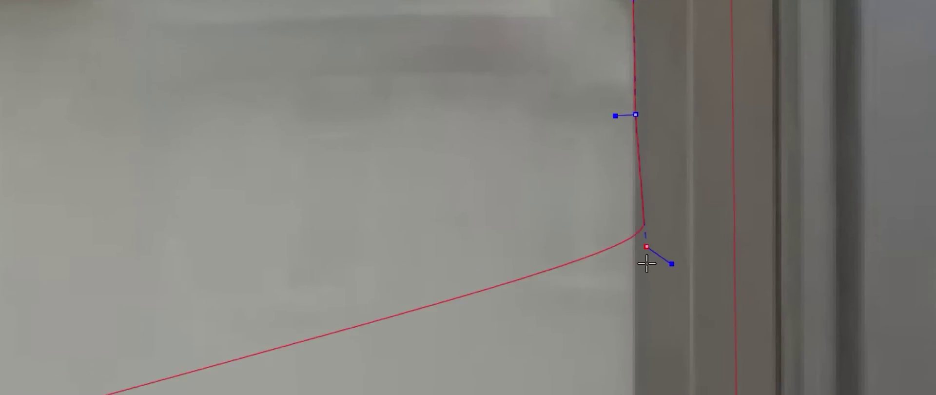
{"action": "left_click_drag", "start_coordinate": [646, 258], "coordinate": [631, 104]}
{"action": "left_click", "coordinate": [628, 142]}
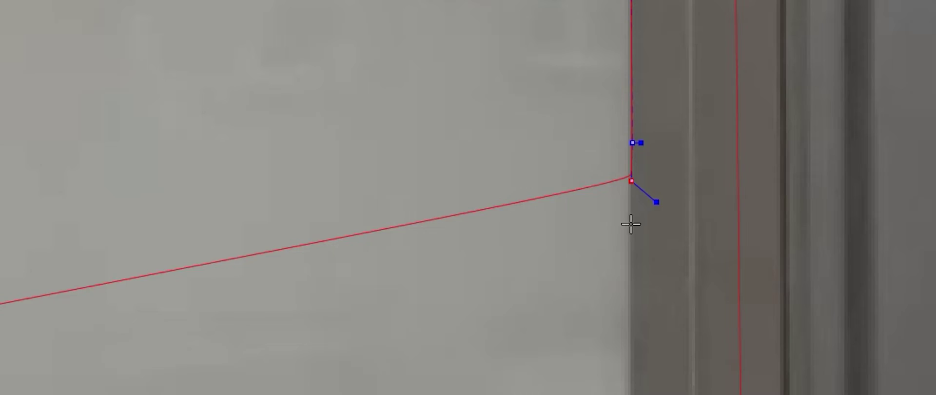
{"action": "left_click", "coordinate": [628, 298]}
Step: Extend the X-Spline down the lower part of the TV glass's right edge to just above the lower-right corner
{"action": "left_click_drag", "start_coordinate": [603, 374], "coordinate": [582, 1]}
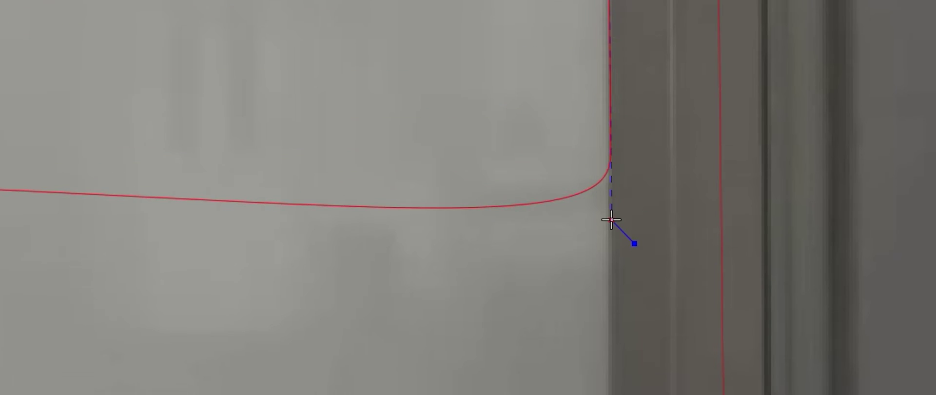
{"action": "left_click", "coordinate": [610, 217]}
{"action": "left_click_drag", "start_coordinate": [610, 306], "coordinate": [579, 1]}
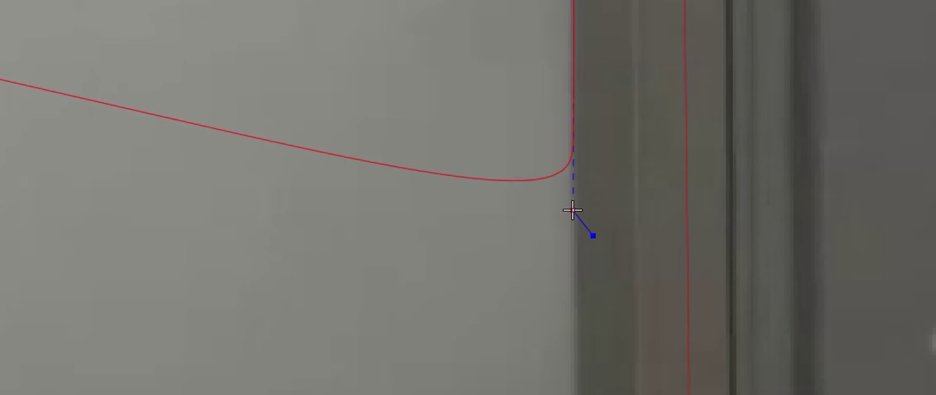
{"action": "left_click", "coordinate": [573, 210]}
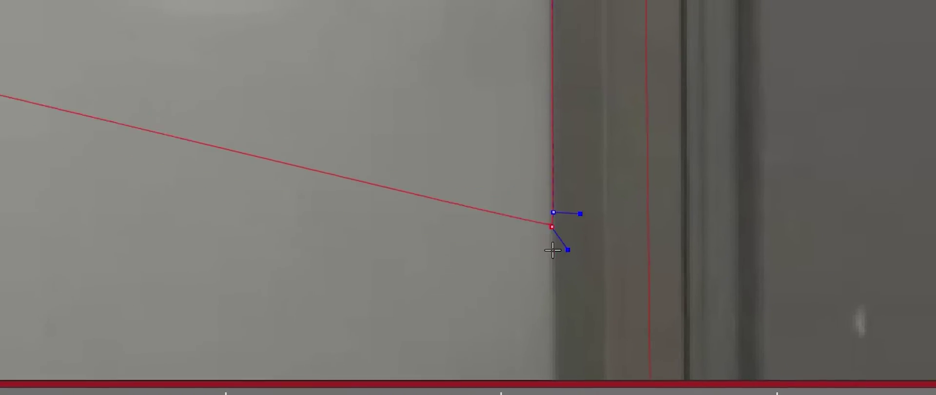
{"action": "left_click_drag", "start_coordinate": [566, 288], "coordinate": [489, 32]}
{"action": "scroll", "coordinate": [490, 31], "scroll_direction": "up", "scroll_amount": 1}
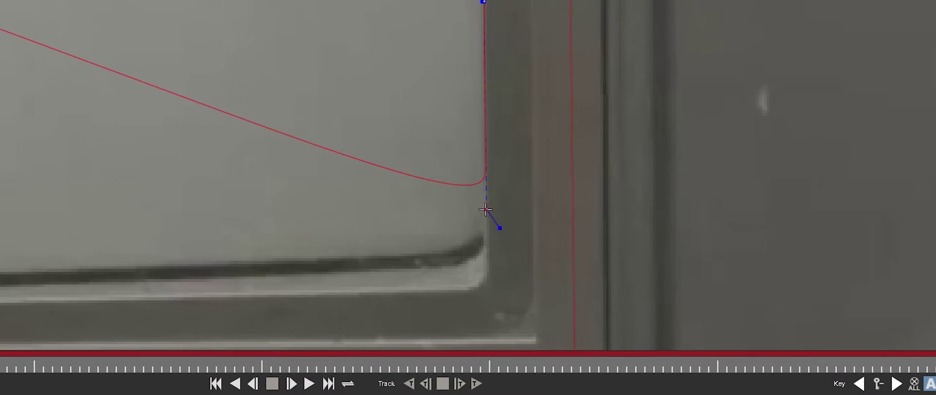
Step: Trace the rounded lower-right corner of the TV glass with closely spaced X-Spline points
{"action": "left_click", "coordinate": [493, 210]}
{"action": "left_click", "coordinate": [484, 231]}
{"action": "left_click", "coordinate": [473, 244]}
{"action": "left_click", "coordinate": [453, 252]}
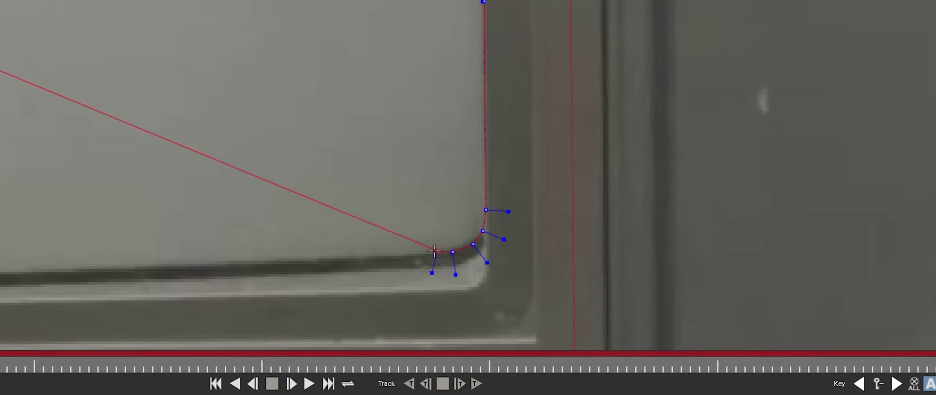
Step: Continue the X-Spline along the bottom edge of the TV glass, above the GoldStar logo, to the lower-left corner
{"action": "left_click_drag", "start_coordinate": [316, 264], "coordinate": [126, 270]}
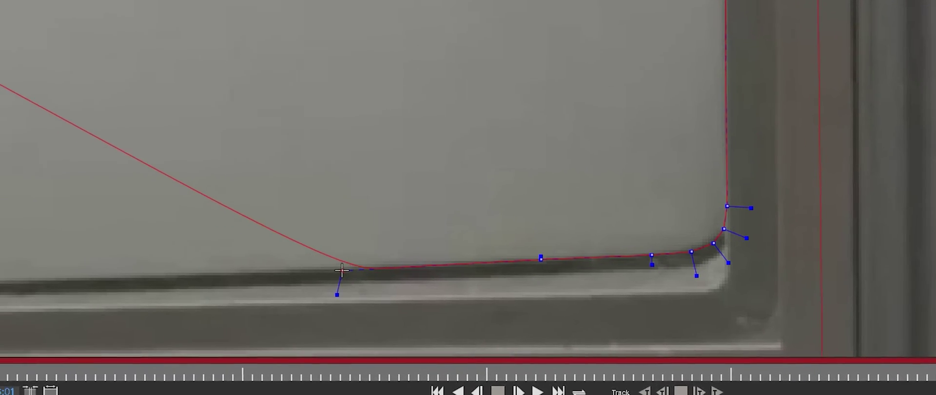
{"action": "left_click", "coordinate": [342, 270]}
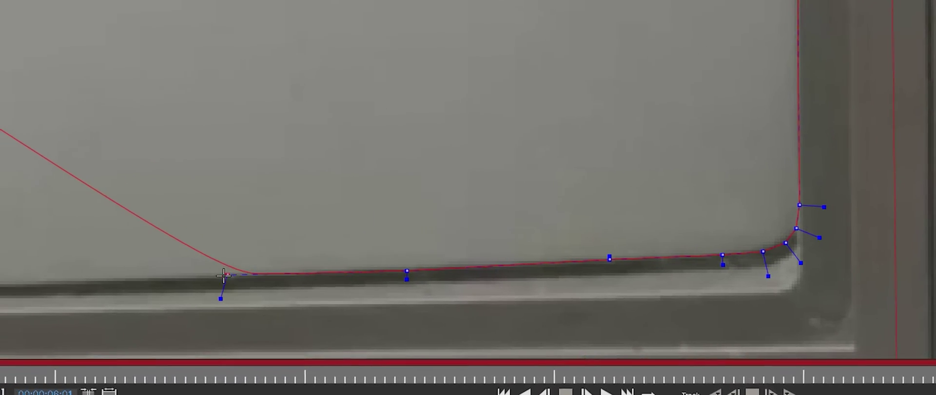
{"action": "left_click", "coordinate": [173, 275]}
{"action": "left_click_drag", "start_coordinate": [207, 276], "coordinate": [496, 224]}
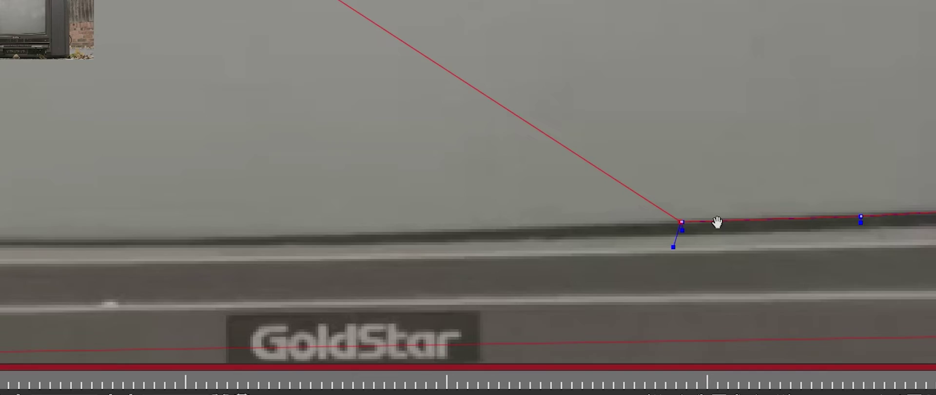
{"action": "left_click_drag", "start_coordinate": [716, 223], "coordinate": [935, 215]}
{"action": "left_click", "coordinate": [844, 220]}
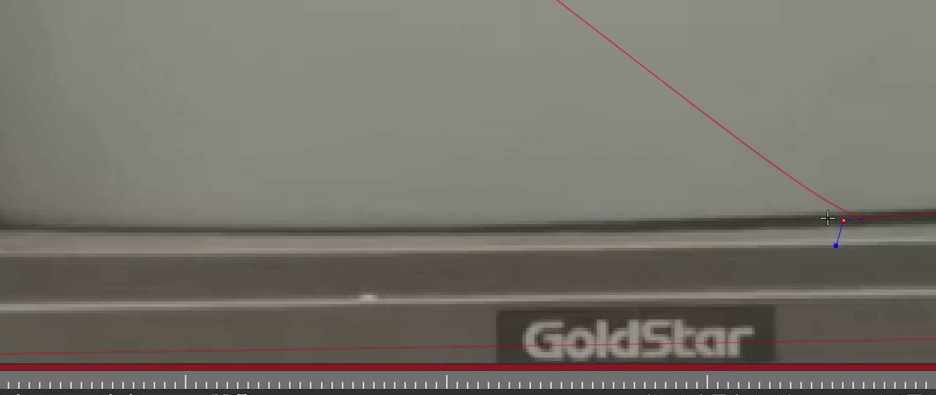
{"action": "left_click_drag", "start_coordinate": [808, 215], "coordinate": [630, 218]}
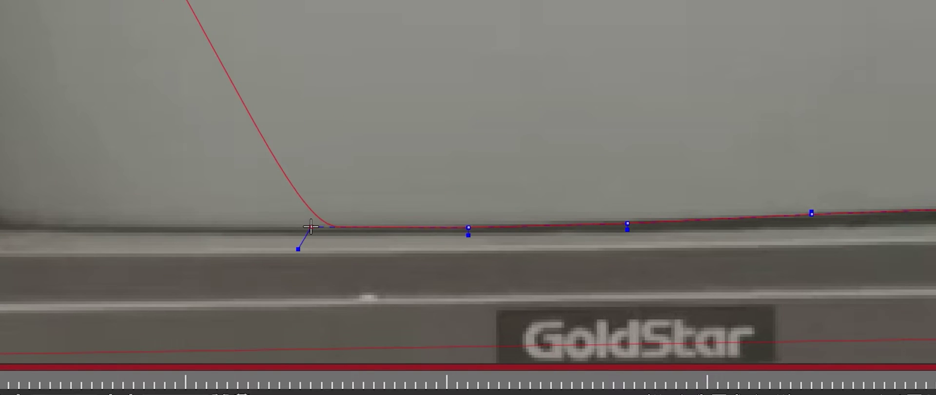
{"action": "left_click_drag", "start_coordinate": [23, 250], "coordinate": [19, 227]}
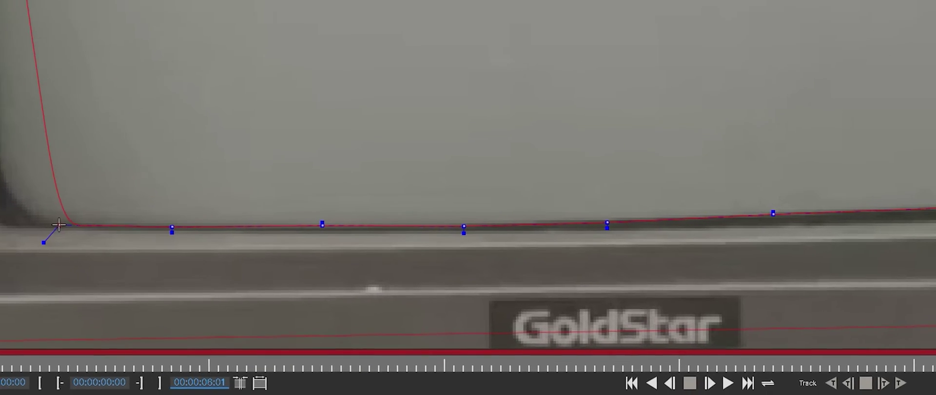
Step: Trace the rounded lower-left corner of the TV glass with closely spaced X-Spline points
{"action": "left_click", "coordinate": [48, 213]}
{"action": "left_click", "coordinate": [59, 195]}
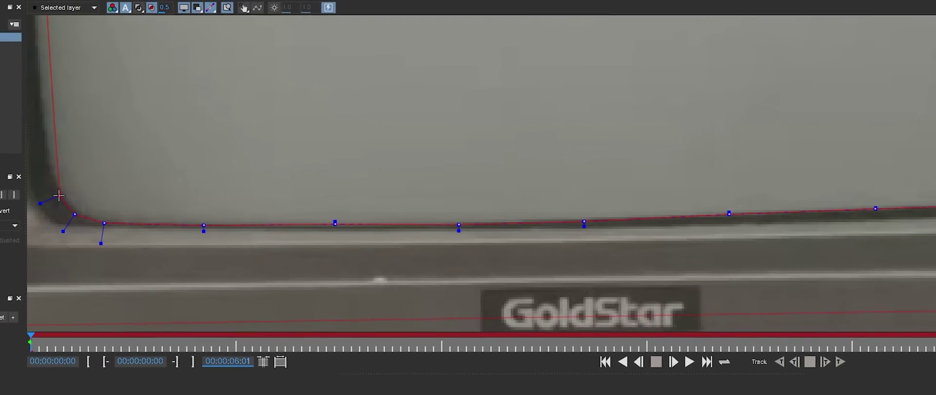
{"action": "left_click", "coordinate": [47, 174]}
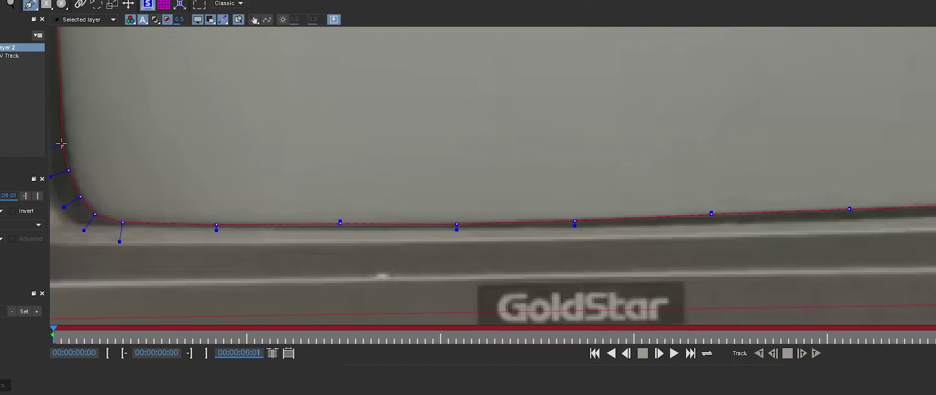
{"action": "left_click", "coordinate": [64, 118]}
Step: Trace the X-Spline up the left edge of the TV glass towards its starting point, keeping the points on the edge
{"action": "key", "text": "x"}
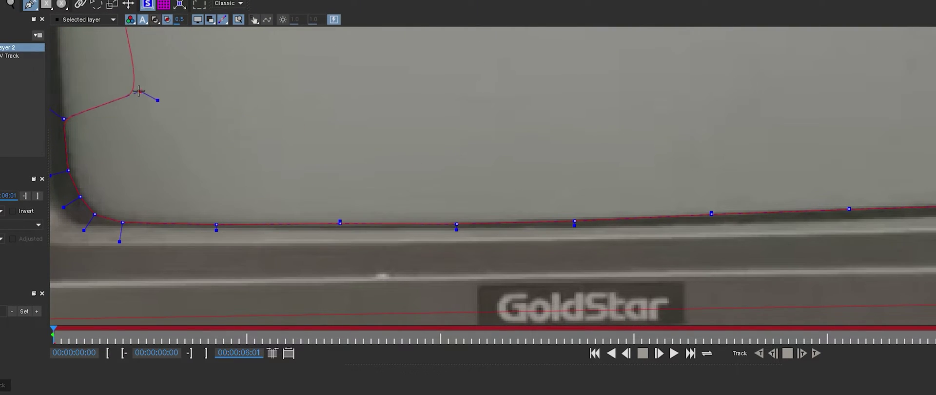
{"action": "key", "text": "x"}
{"action": "left_click_drag", "start_coordinate": [142, 93], "coordinate": [440, 210]}
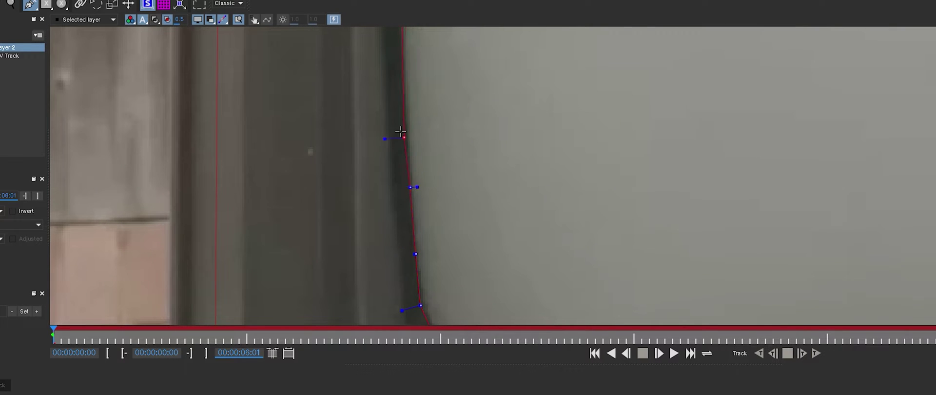
{"action": "left_click_drag", "start_coordinate": [405, 100], "coordinate": [512, 268]}
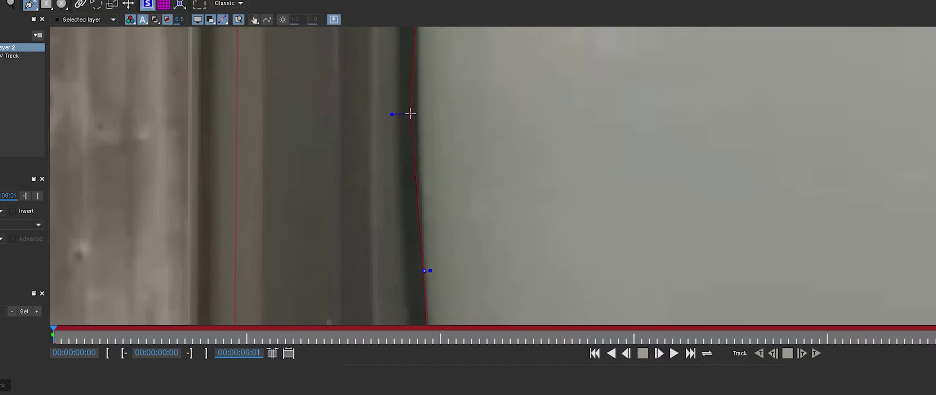
{"action": "left_click_drag", "start_coordinate": [410, 113], "coordinate": [418, 130]}
{"action": "left_click_drag", "start_coordinate": [415, 70], "coordinate": [449, 222]}
Step: Finish the glass outline, delete the stray point on its left edge, and check the outline's fit around the glass
{"action": "key", "text": "x"}
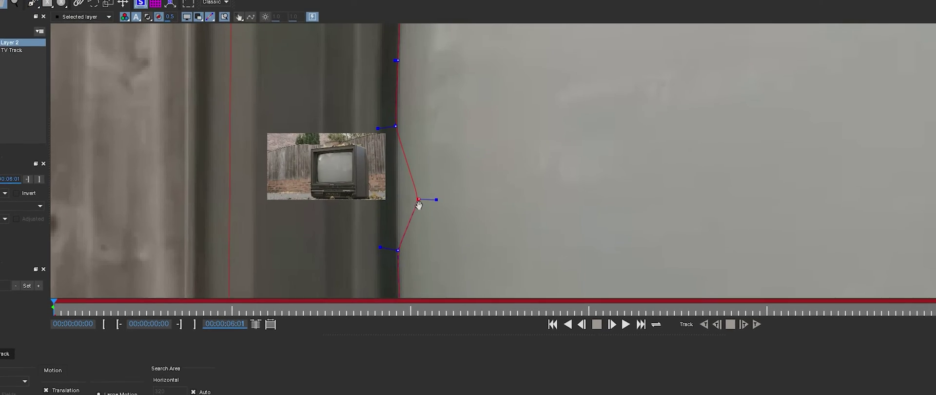
{"action": "left_click_drag", "start_coordinate": [419, 199], "coordinate": [417, 181]}
{"action": "key", "text": "Delete"}
{"action": "scroll", "coordinate": [595, 159], "scroll_direction": "down", "scroll_amount": 2}
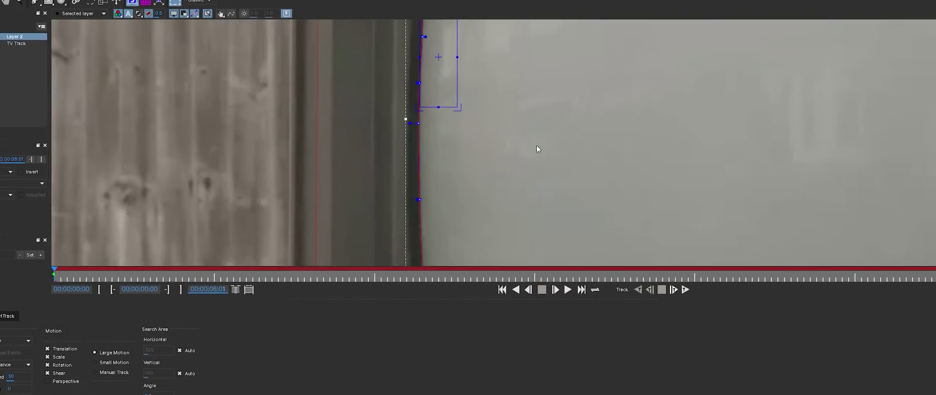
{"action": "scroll", "coordinate": [537, 145], "scroll_direction": "down", "scroll_amount": 2}
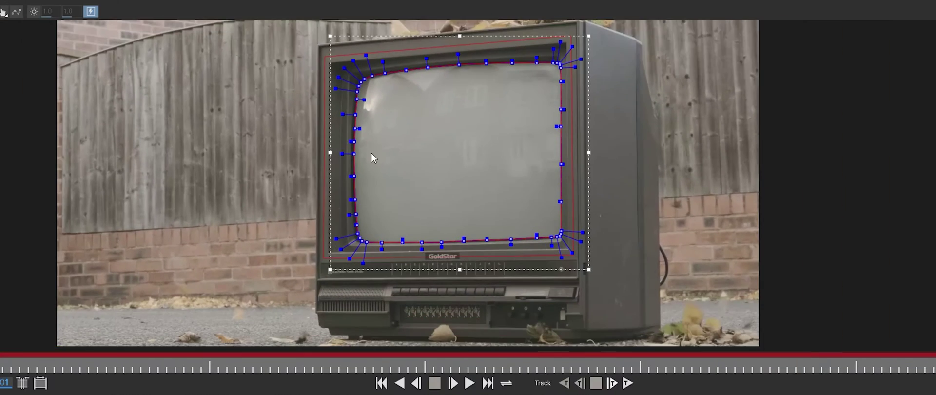
{"action": "left_click_drag", "start_coordinate": [647, 277], "coordinate": [647, 277]}
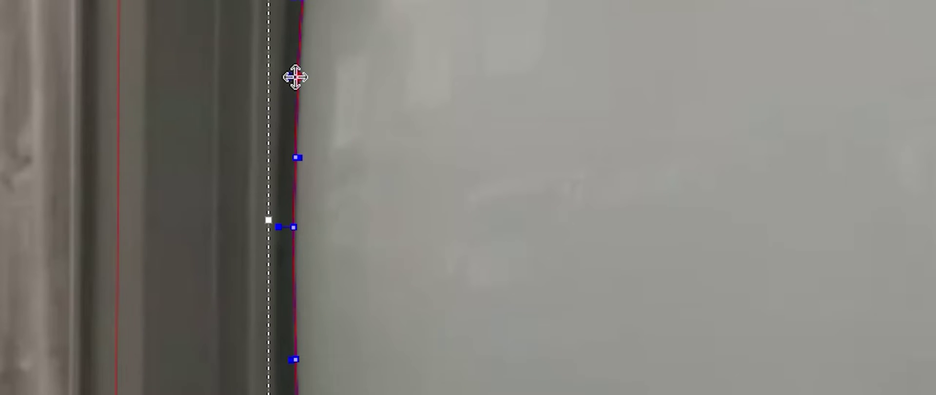
{"action": "scroll", "coordinate": [595, 212], "scroll_direction": "down", "scroll_amount": 2}
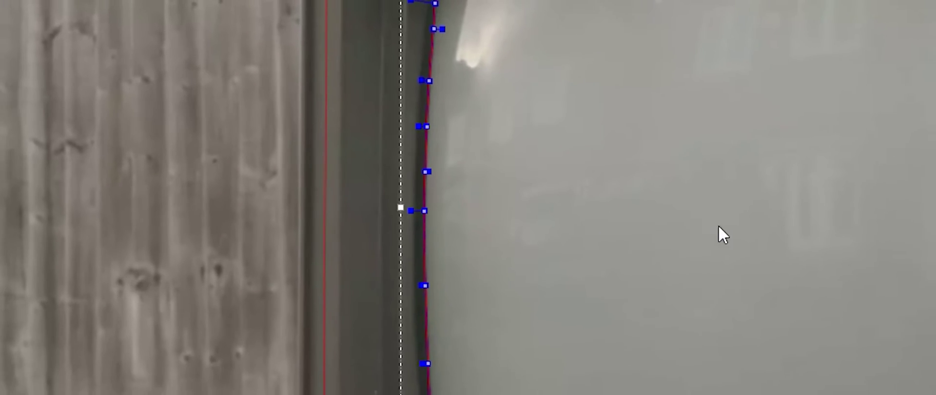
{"action": "scroll", "coordinate": [705, 178], "scroll_direction": "down", "scroll_amount": 2}
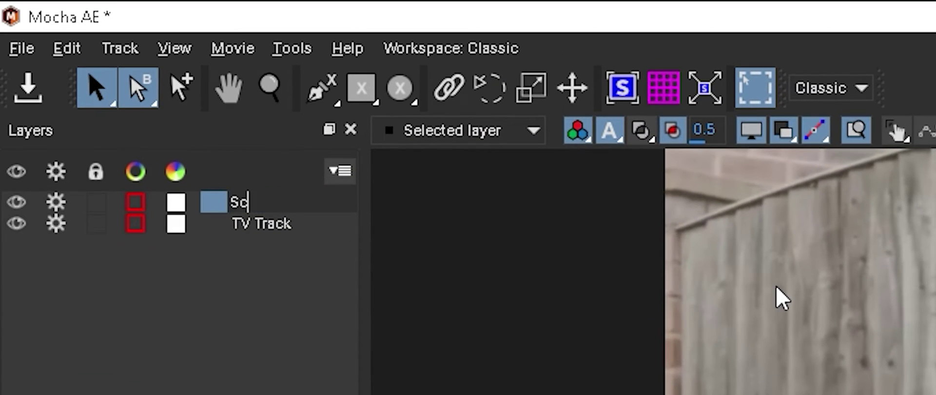
Step: Rename the glass outline layer to Screen Track and link it to TV Track
{"action": "key", "text": "Return"}
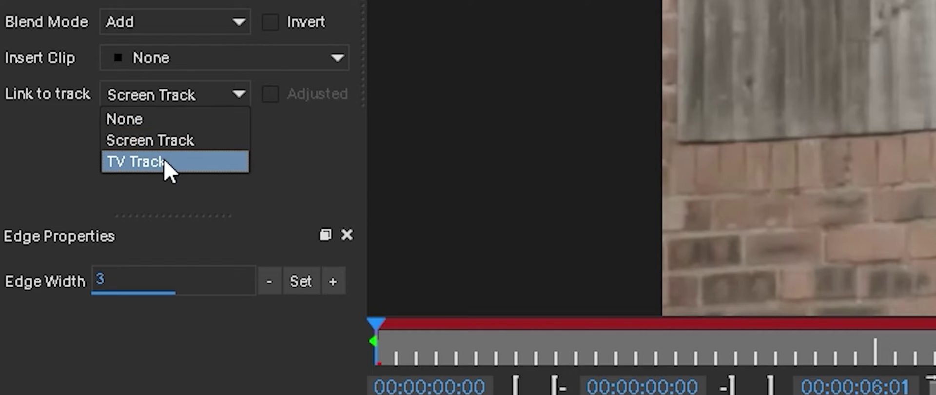
{"action": "left_click", "coordinate": [143, 166]}
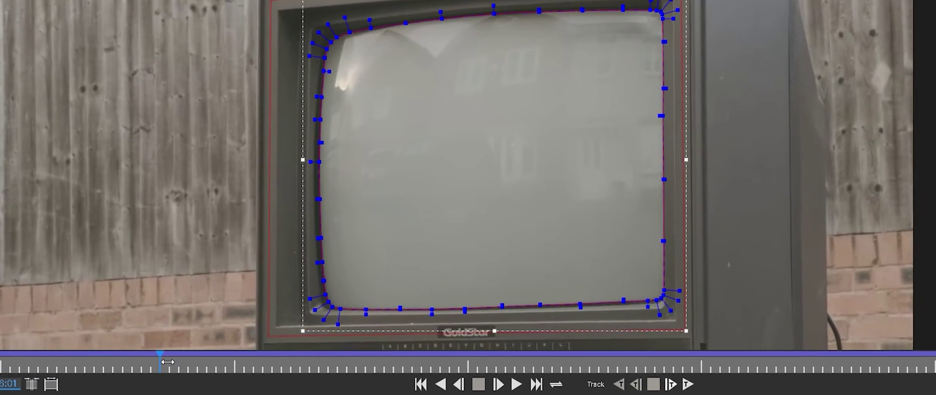
Step: Scrub through the clip to check how the glass outline follows the TV, and return to the first frame
{"action": "left_click_drag", "start_coordinate": [168, 361], "coordinate": [589, 363]}
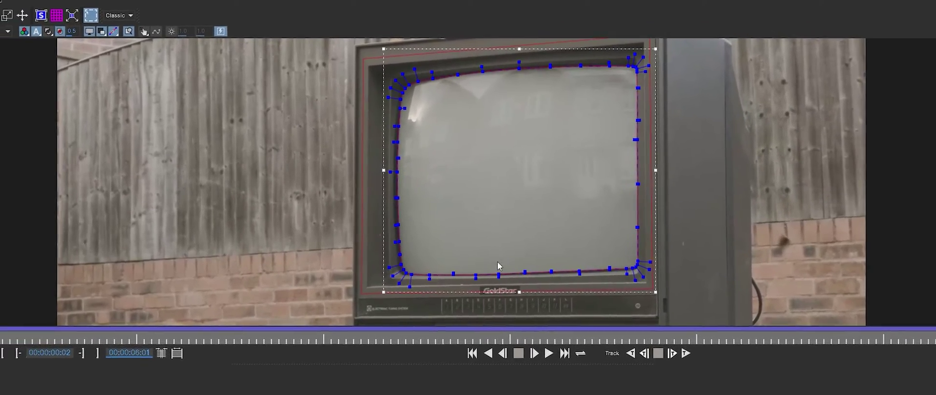
{"action": "mouse_move", "coordinate": [1, 341]}
{"action": "left_mouse_down"}
{"action": "mouse_move", "coordinate": [405, 342]}
{"action": "mouse_move", "coordinate": [3, 341]}
{"action": "left_mouse_up"}
{"action": "left_click", "coordinate": [4, 342]}
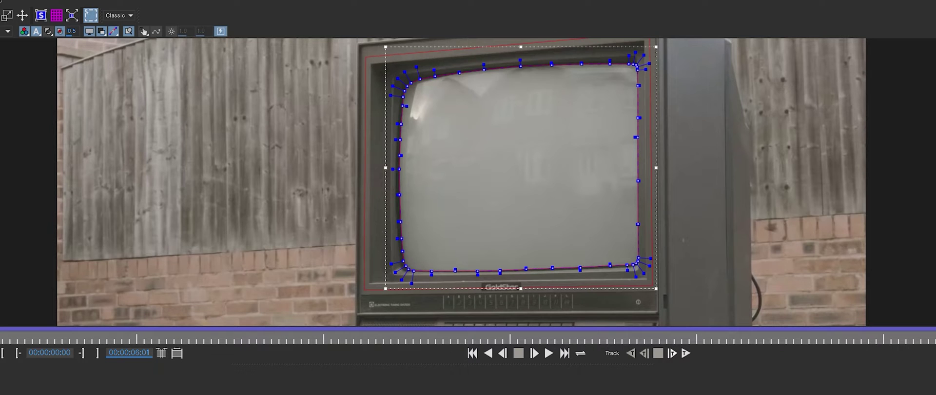
Step: Show the planar surface of TV Track, and close Mocha AE saving the project to return to After Effects
{"action": "left_click", "coordinate": [42, 16]}
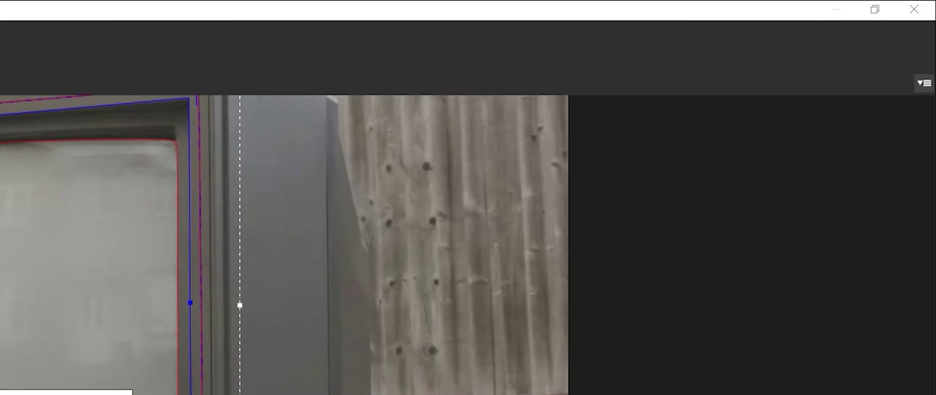
{"action": "left_click", "coordinate": [914, 9]}
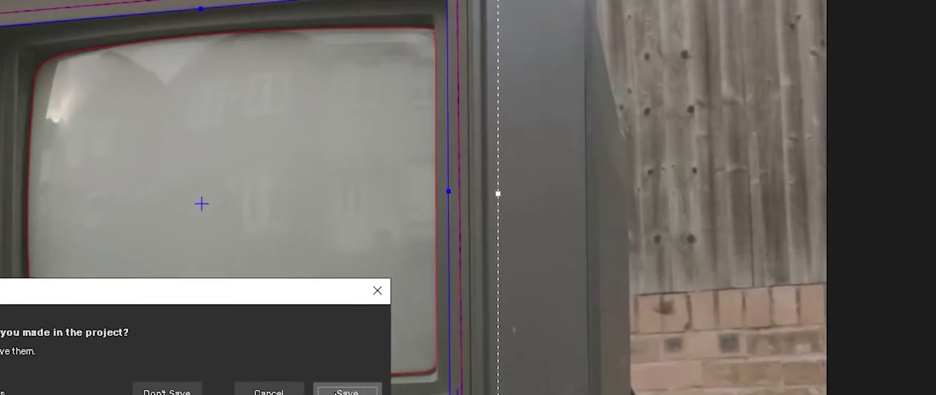
{"action": "left_click", "coordinate": [637, 268]}
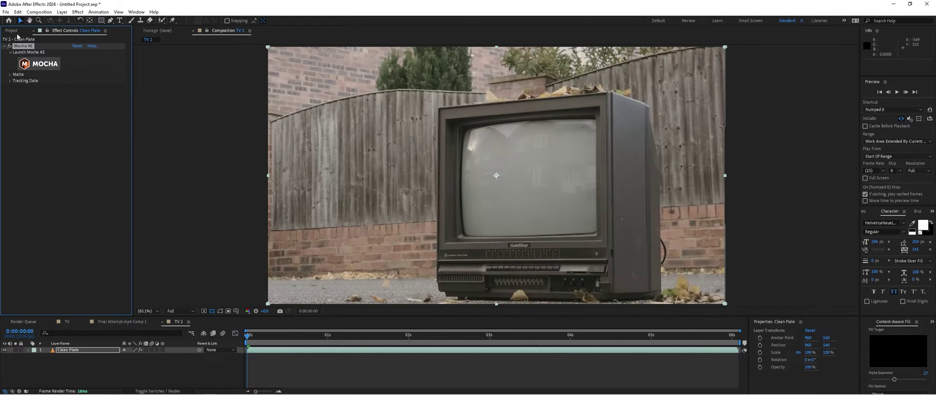
Step: Add the Final Attempt.mp4 footage to the TV 2 composition, above the Clean Plate layer
{"action": "left_click", "coordinate": [11, 31]}
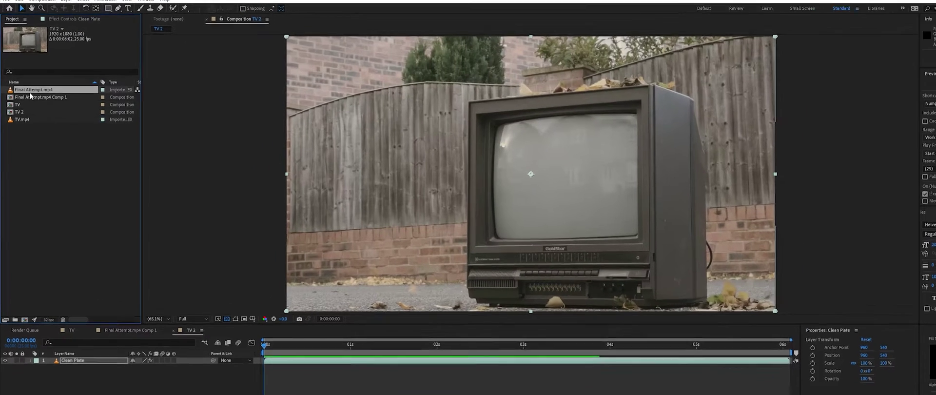
{"action": "left_click_drag", "start_coordinate": [30, 97], "coordinate": [66, 340]}
{"action": "left_click_drag", "start_coordinate": [123, 294], "coordinate": [125, 314]}
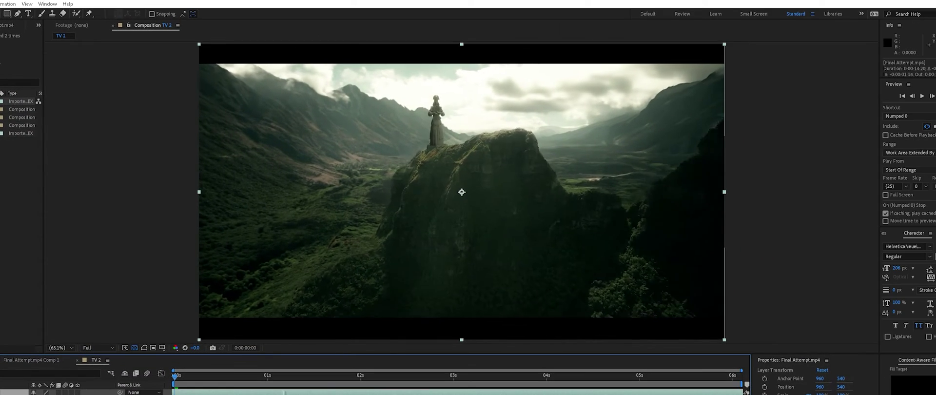
Step: Shift the Final Attempt.mp4 layer earlier to an in point of -0:00:04:17 and scale it to 122% to fill the frame
{"action": "left_click_drag", "start_coordinate": [575, 375], "coordinate": [776, 380]}
{"action": "left_click_drag", "start_coordinate": [580, 392], "coordinate": [500, 390]}
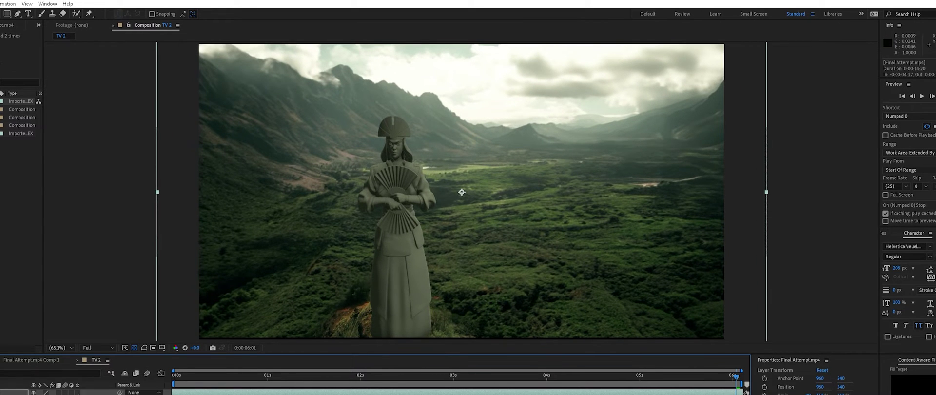
{"action": "left_click_drag", "start_coordinate": [58, 394], "coordinate": [60, 394]}
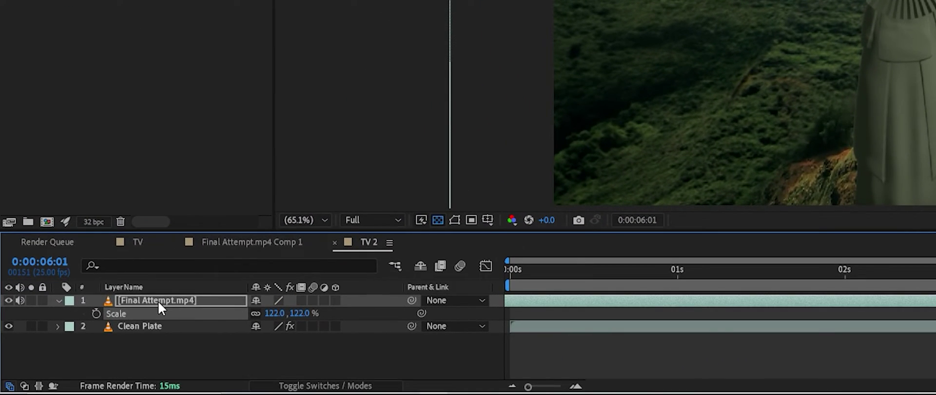
Step: Pre-compose the Final Attempt.mp4 layer as TV Content, moving all attributes into it, and check the new composition before returning to TV 2
{"action": "right_click", "coordinate": [144, 307]}
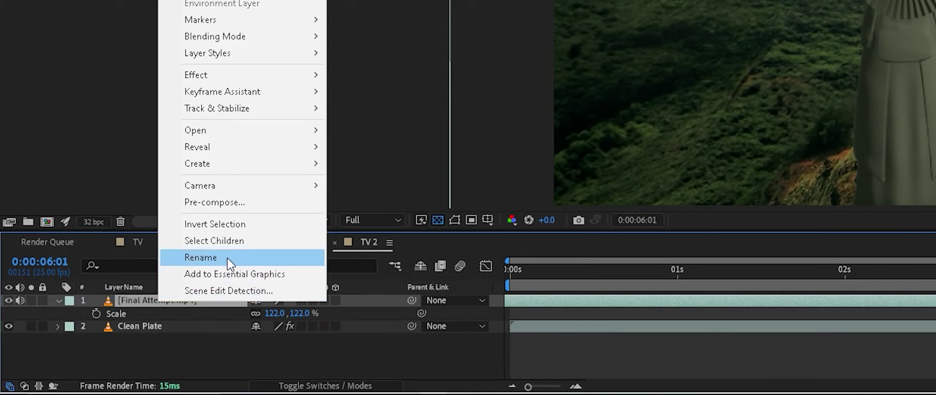
{"action": "left_click", "coordinate": [231, 205]}
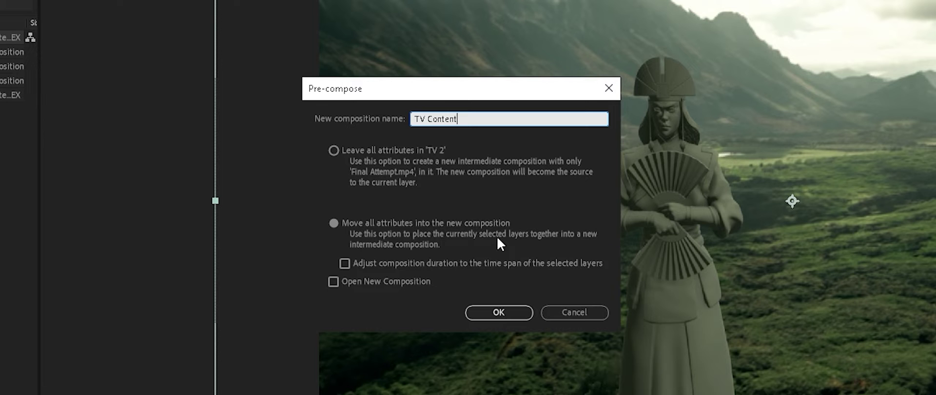
{"action": "left_click", "coordinate": [500, 313]}
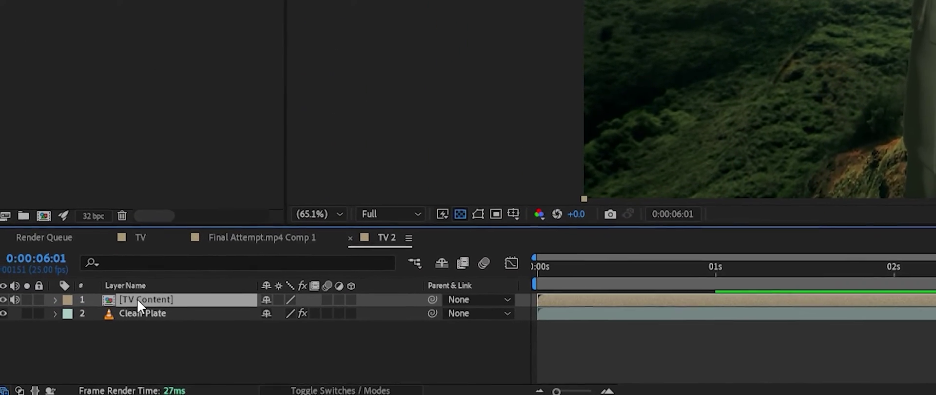
{"action": "double_click", "coordinate": [127, 314]}
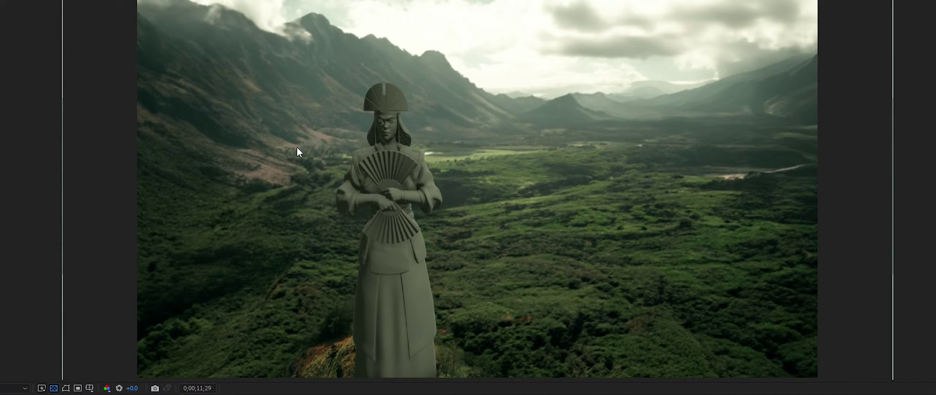
{"action": "left_click", "coordinate": [34, 5]}
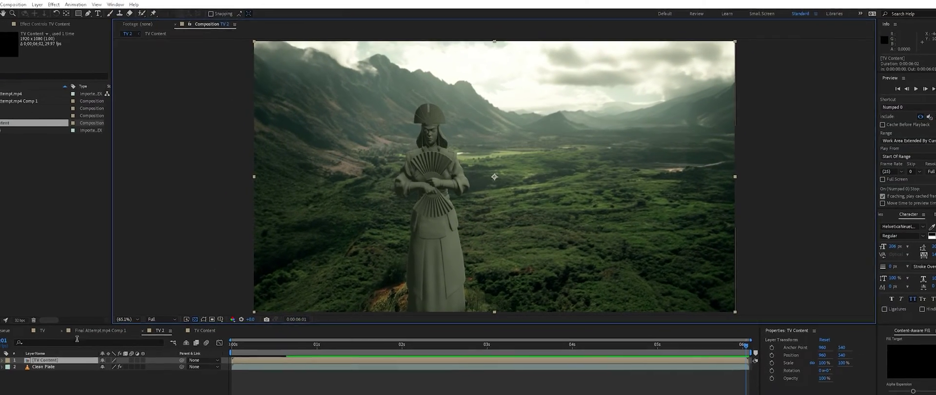
Step: Create track data in the Clean Plate layer's Mocha AE effect from the TV Track layer
{"action": "left_click", "coordinate": [41, 367]}
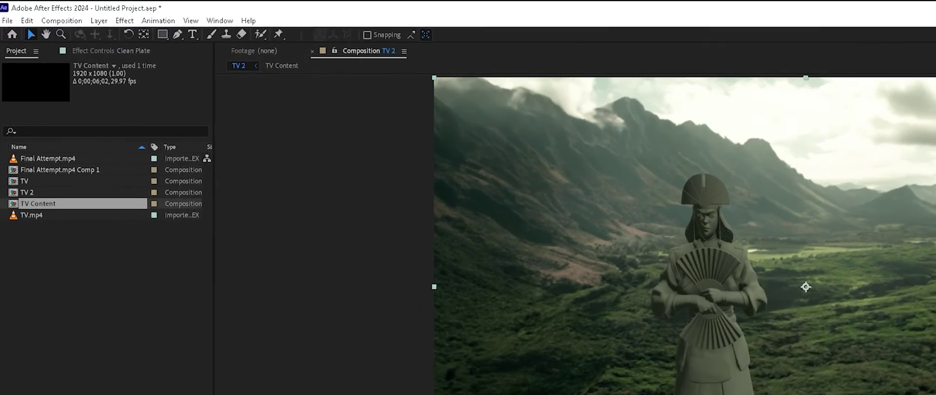
{"action": "left_click", "coordinate": [99, 51]}
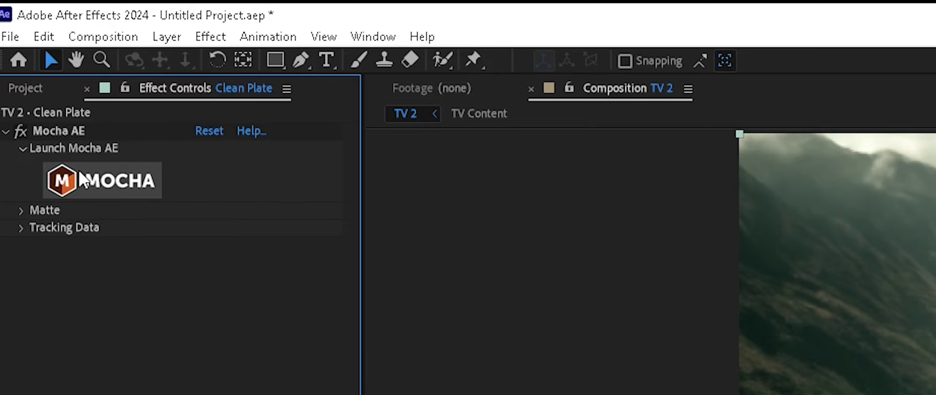
{"action": "left_click", "coordinate": [18, 227]}
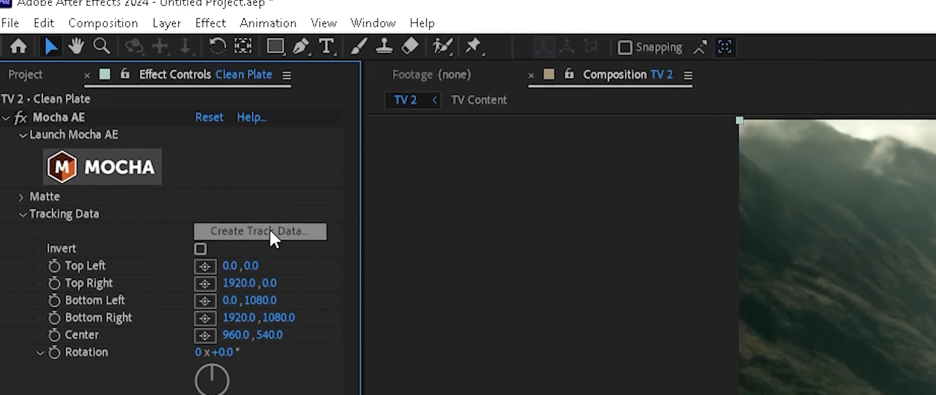
{"action": "left_click", "coordinate": [270, 236]}
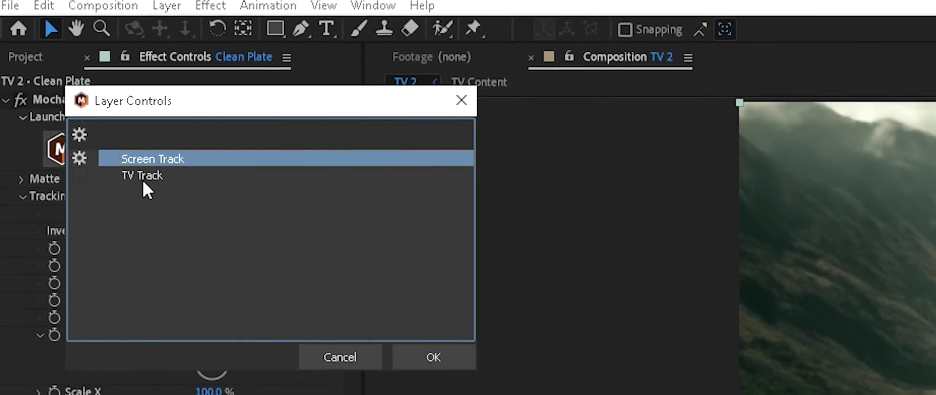
{"action": "left_click", "coordinate": [142, 180]}
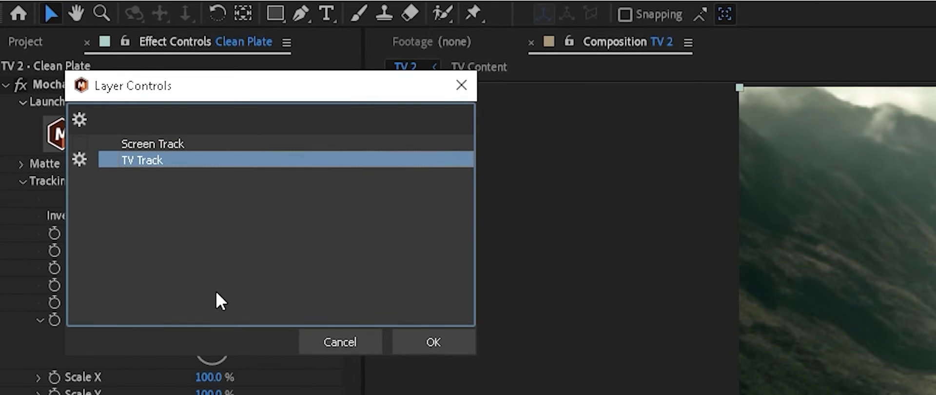
{"action": "left_click", "coordinate": [429, 341]}
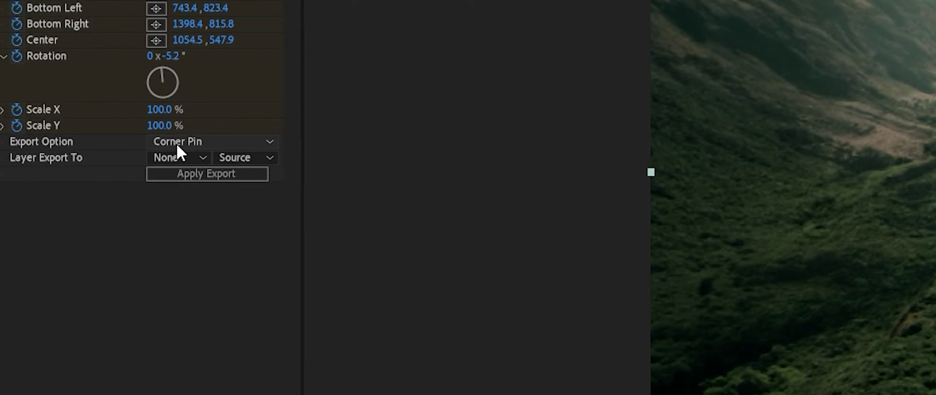
Step: Export the track to the TV Content layer as Corner Pin (Support Motion Blur) and apply the export
{"action": "left_click", "coordinate": [229, 137]}
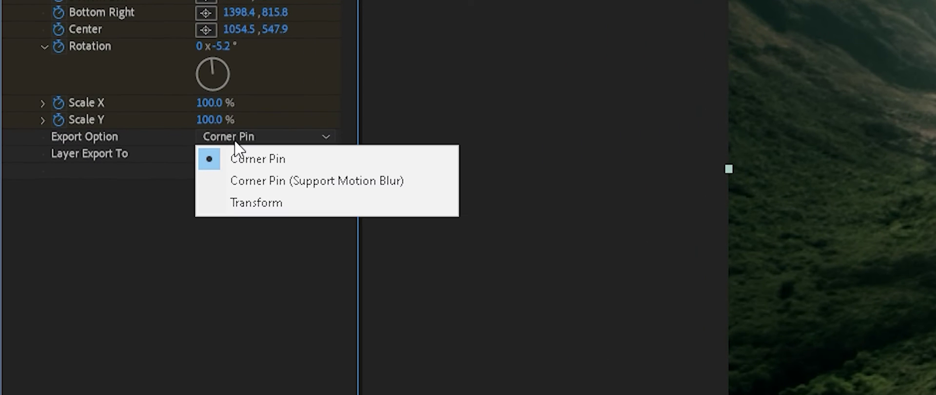
{"action": "left_click", "coordinate": [247, 181]}
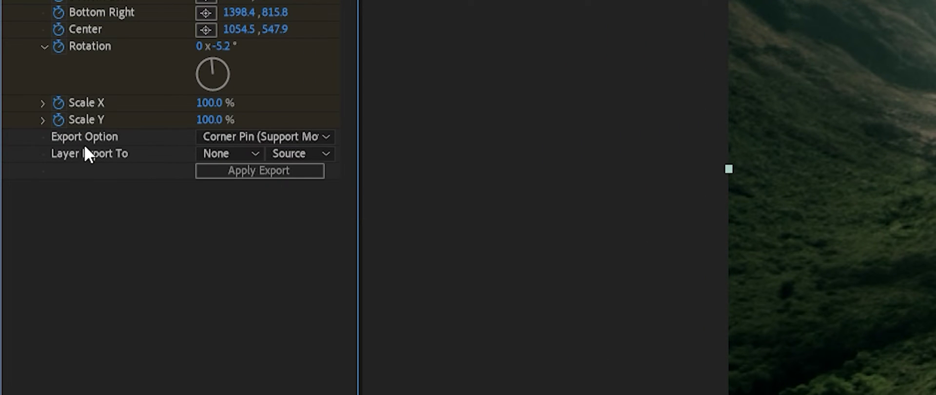
{"action": "left_click", "coordinate": [212, 152]}
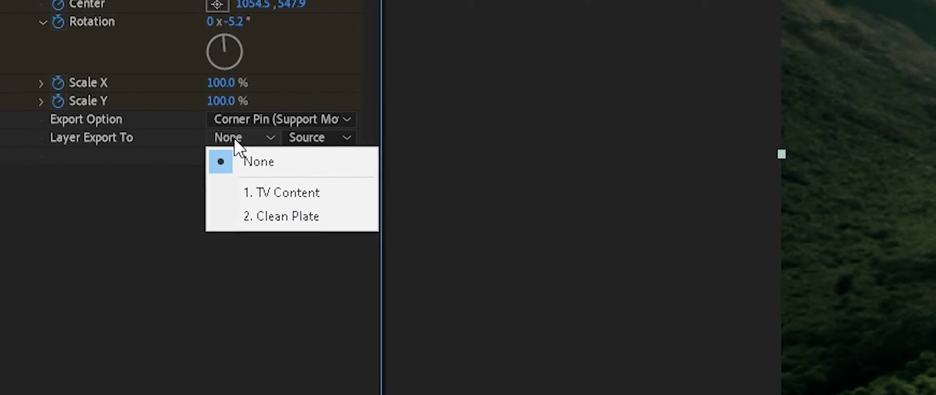
{"action": "left_click", "coordinate": [282, 178]}
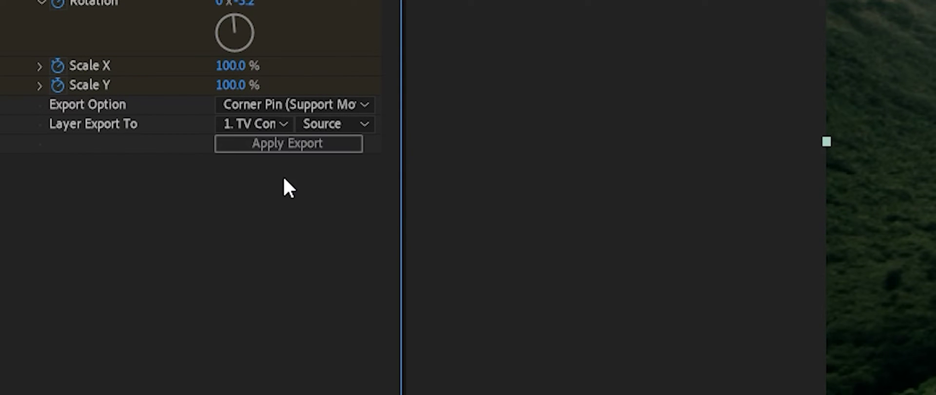
{"action": "left_click", "coordinate": [291, 150]}
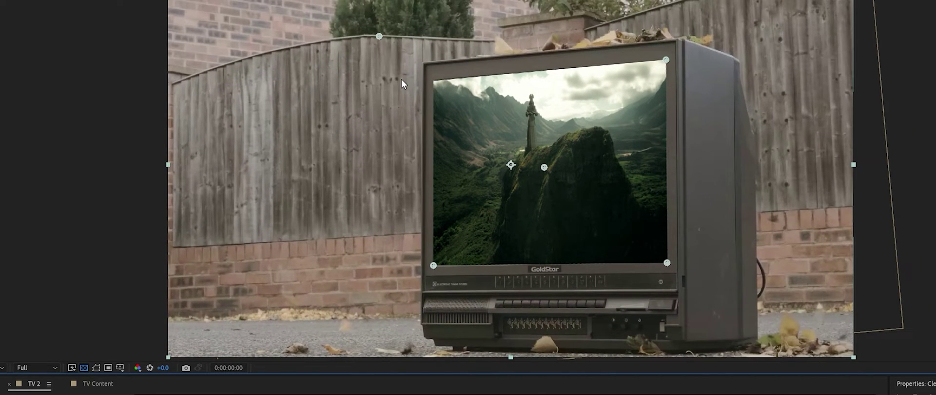
Step: Try to shift the upper-left corner pin of the TV Content layer outward, and undo the change
{"action": "left_click", "coordinate": [542, 177]}
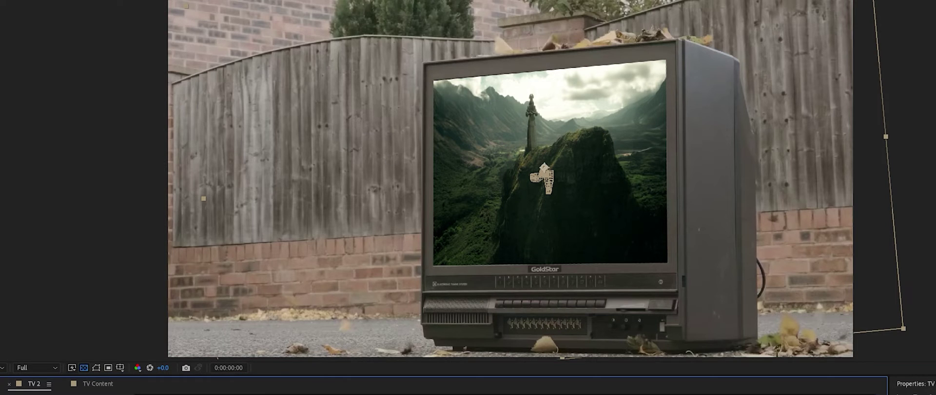
{"action": "left_click", "coordinate": [209, 73]}
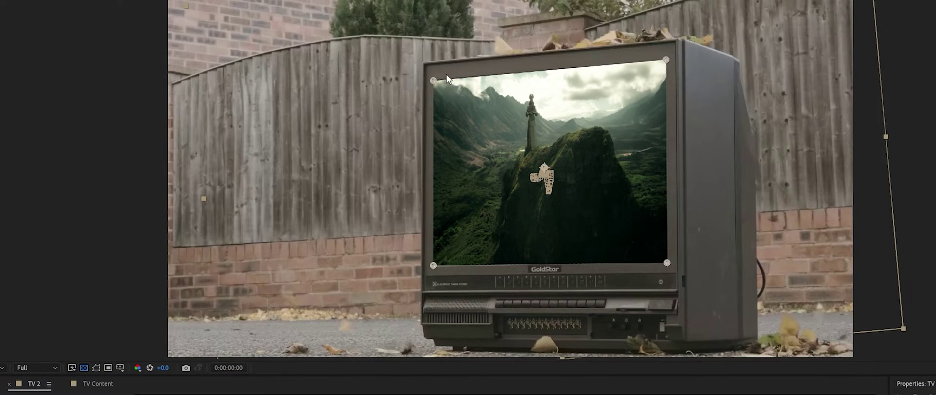
{"action": "left_click_drag", "start_coordinate": [433, 81], "coordinate": [384, 42]}
{"action": "key", "text": "ctrl+z"}
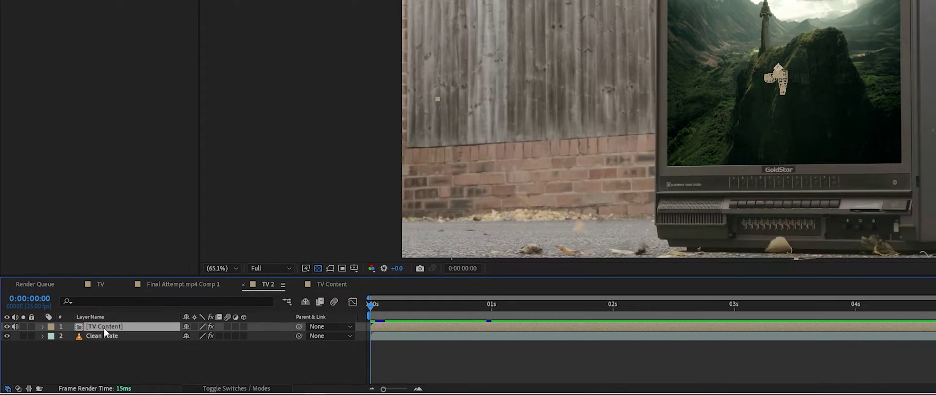
Step: Set the blending mode of the TV Content layer to Overlay
{"action": "right_click", "coordinate": [105, 330]}
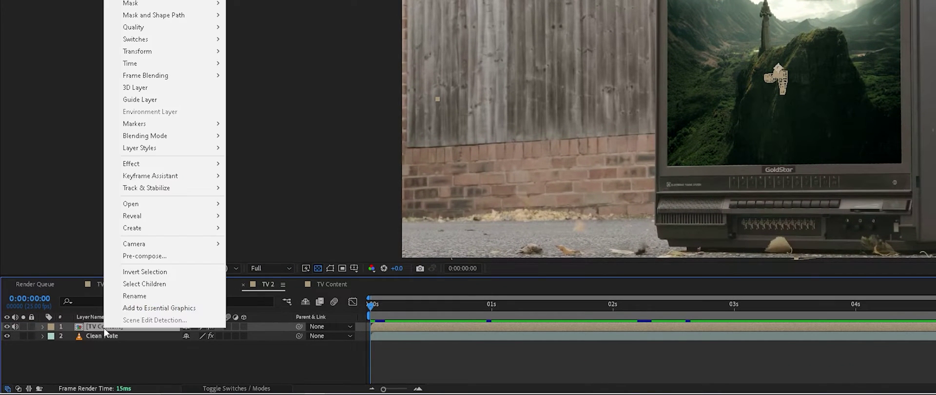
{"action": "mouse_move", "coordinate": [197, 137]}
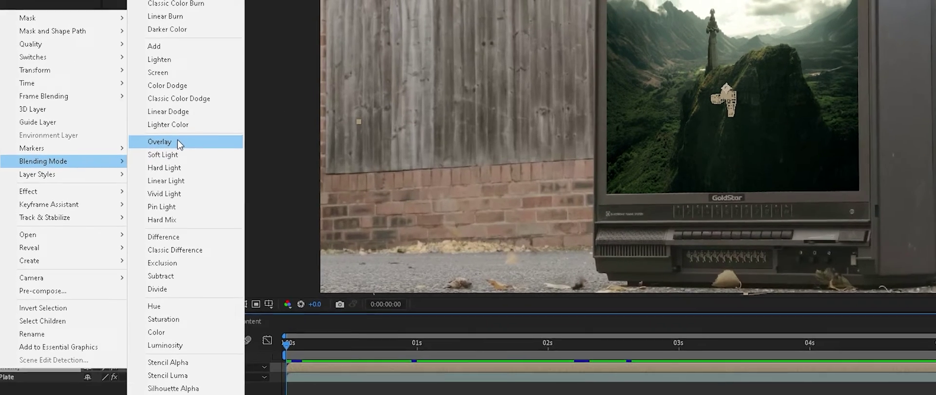
{"action": "left_click", "coordinate": [252, 118]}
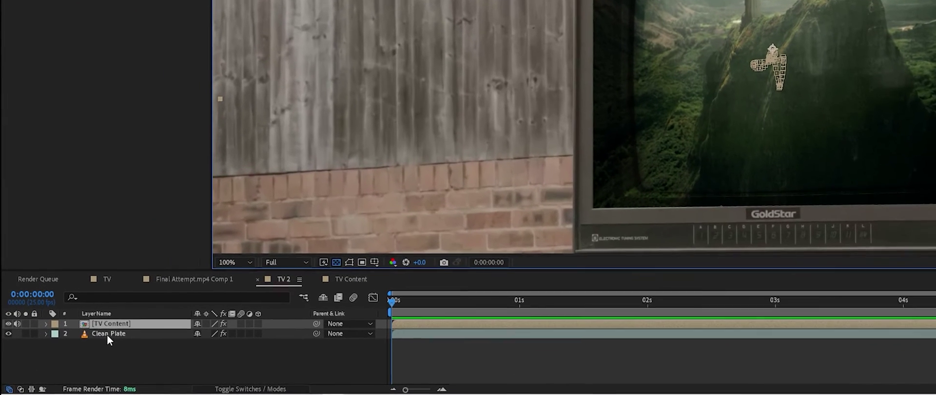
Step: Duplicate the Clean Plate layer to the top of the layer stack and rename the copy Screen Matte
{"action": "left_click", "coordinate": [108, 334]}
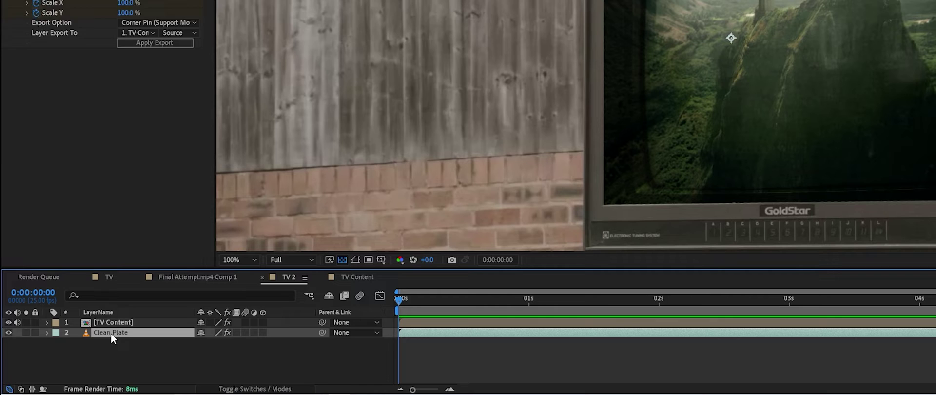
{"action": "key", "text": "ctrl+d"}
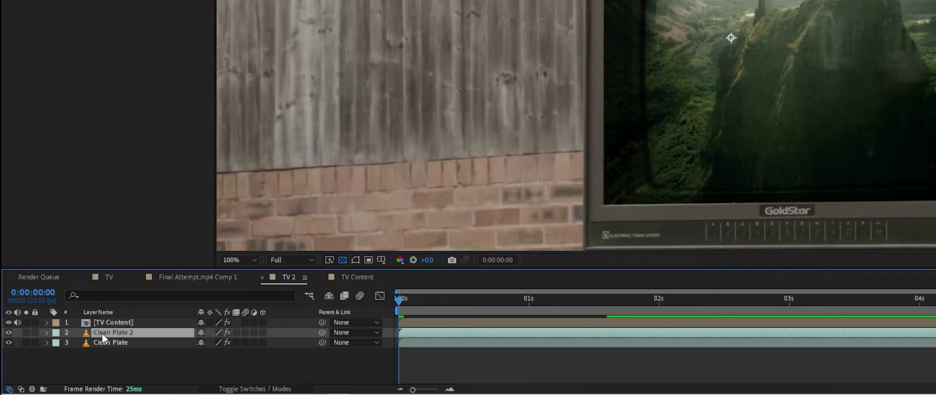
{"action": "key", "text": "ctrl+shift+bracketright"}
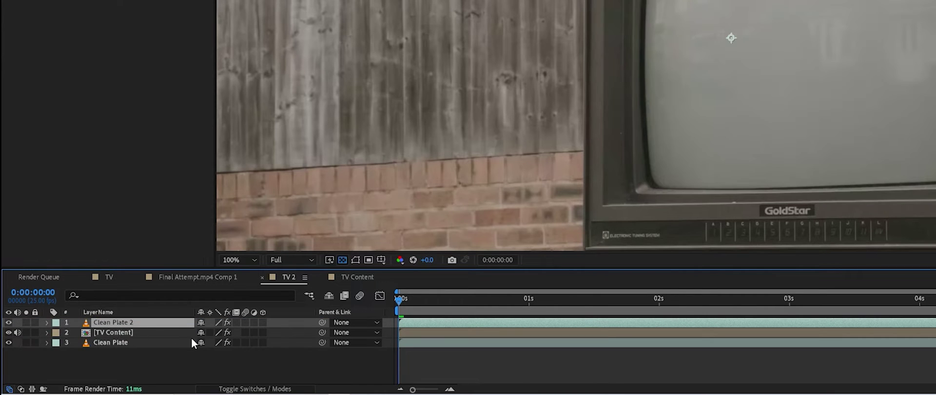
{"action": "key", "text": "Return"}
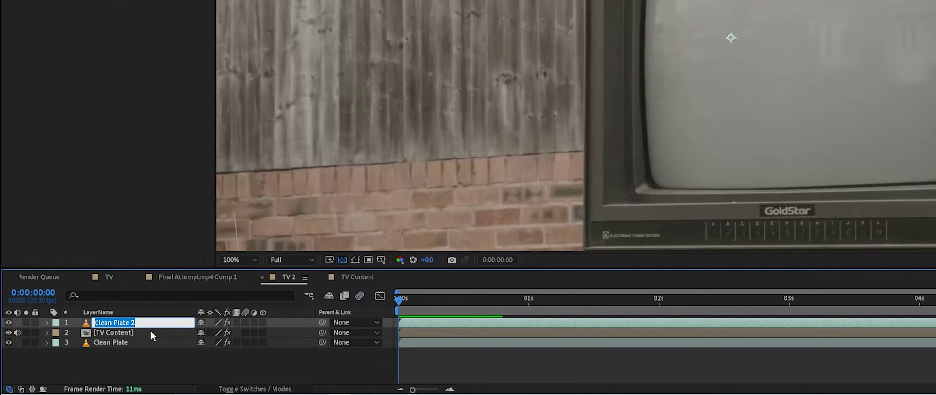
{"action": "type", "text": "Screen Mat"}
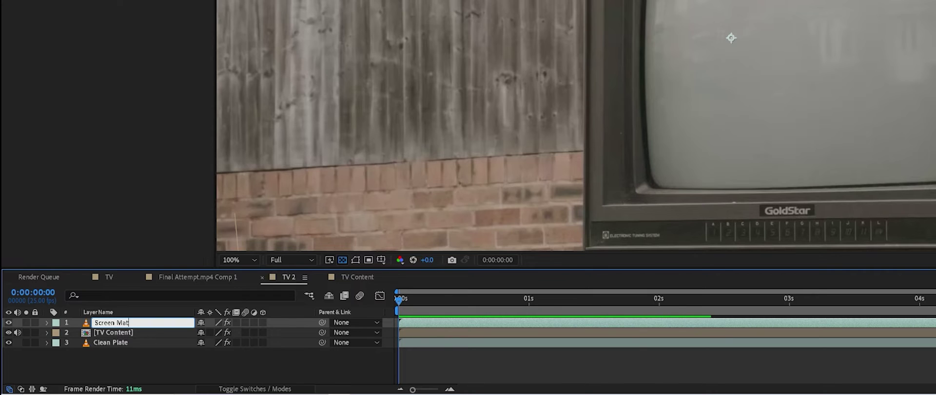
{"action": "type", "text": "te"}
{"action": "key", "text": "Return"}
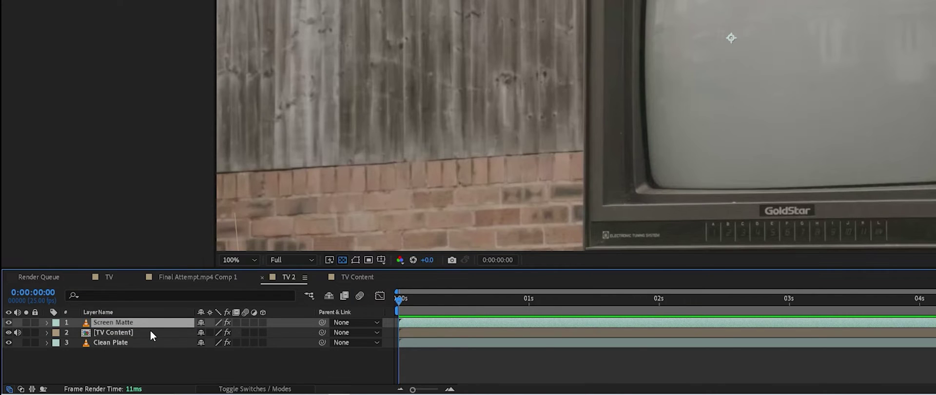
Step: Solo the Screen Matte layer and create AE masks from all visible shapes in its Mocha AE matte
{"action": "left_click", "coordinate": [26, 322]}
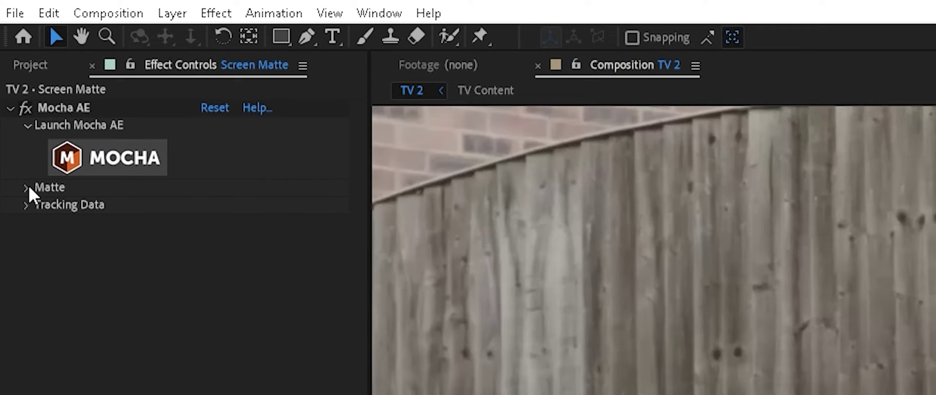
{"action": "left_click", "coordinate": [26, 187]}
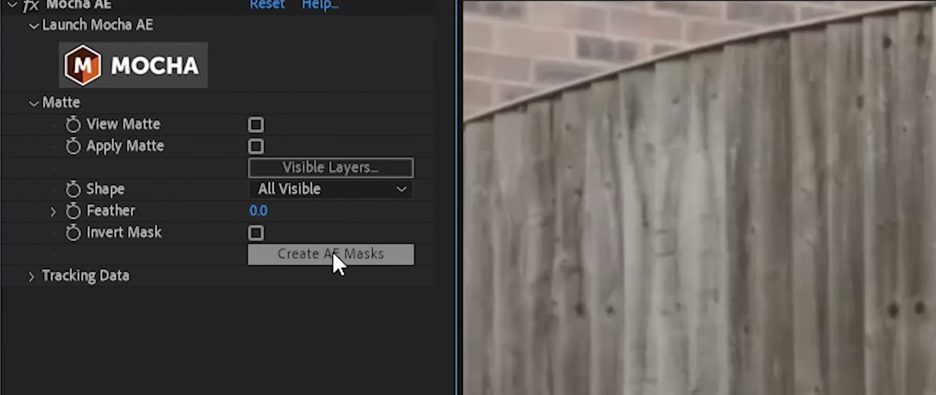
{"action": "left_click", "coordinate": [337, 258]}
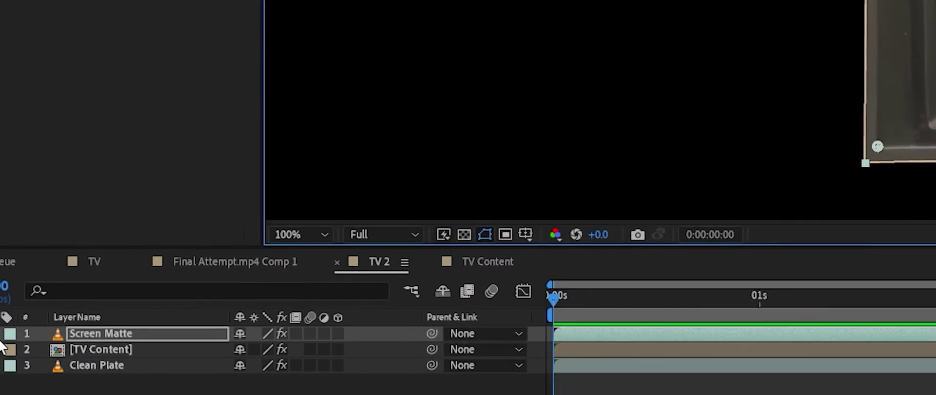
Step: Reveal the masks of the Screen Matte layer and reorder them so that Screen Track sits above TV Track
{"action": "left_click", "coordinate": [84, 275]}
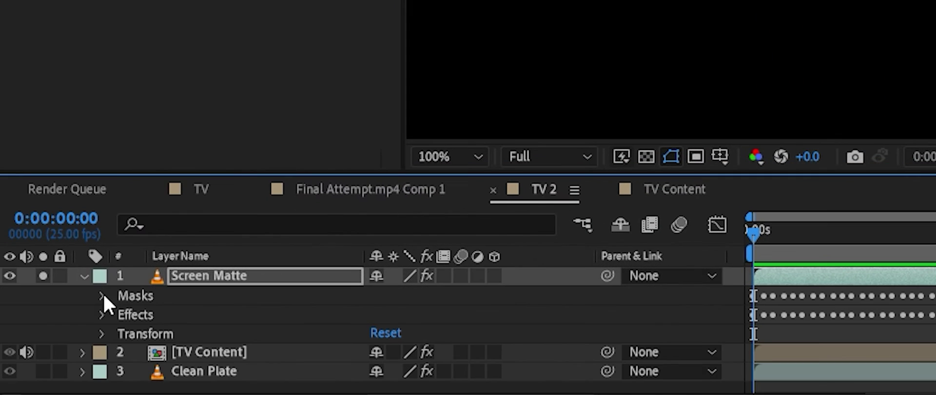
{"action": "left_click", "coordinate": [103, 296]}
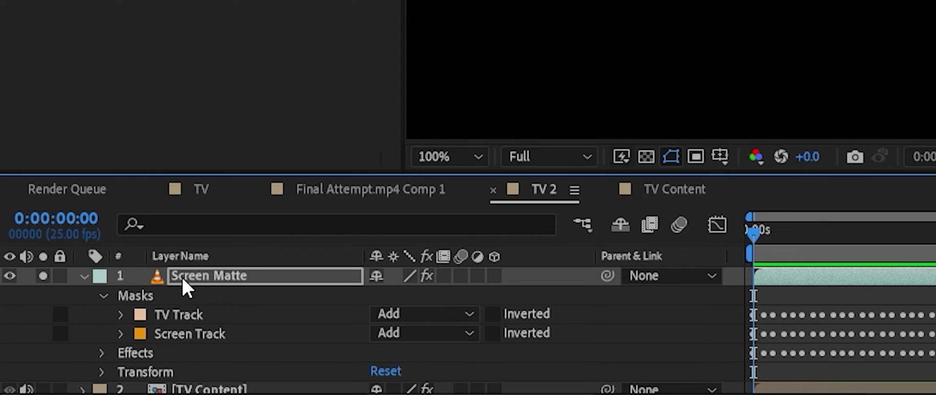
{"action": "left_click", "coordinate": [179, 338]}
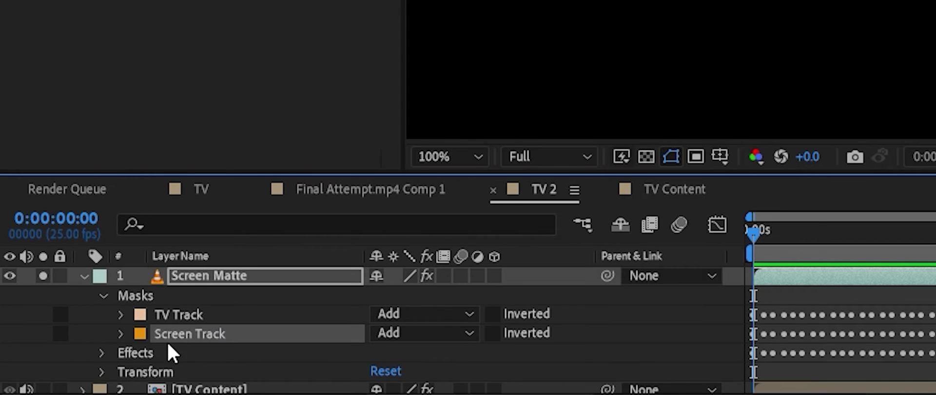
{"action": "left_click_drag", "start_coordinate": [179, 340], "coordinate": [179, 310]}
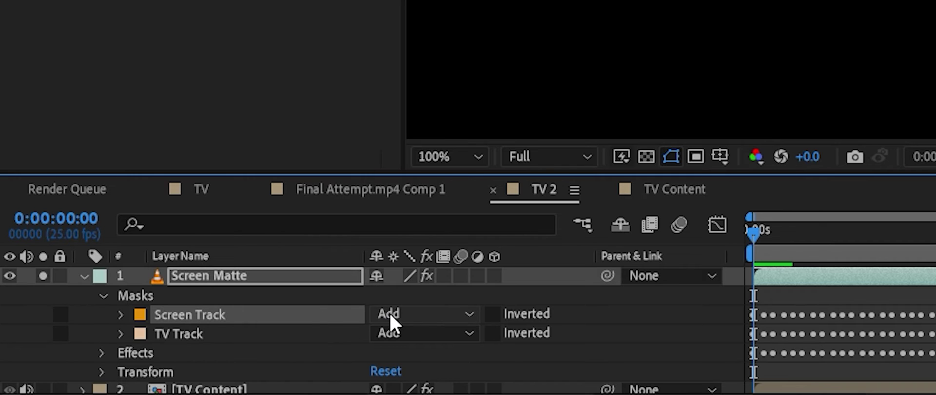
Step: Set the Screen Track mask of the Screen Matte layer to Subtract and the TV Track mask to Intersect
{"action": "left_click", "coordinate": [418, 334]}
{"action": "left_click", "coordinate": [425, 162]}
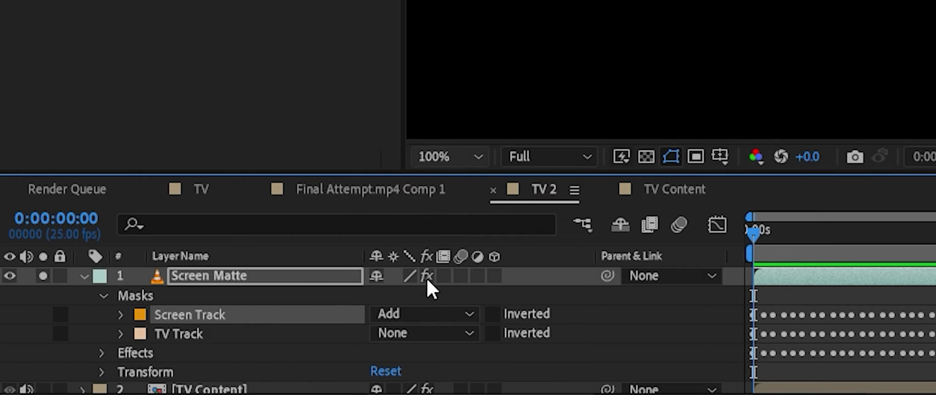
{"action": "left_click", "coordinate": [418, 315]}
{"action": "left_click", "coordinate": [424, 142]}
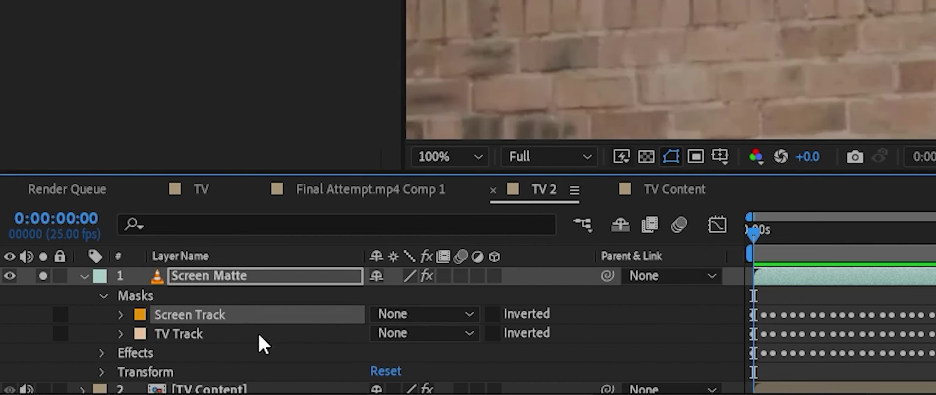
{"action": "left_click", "coordinate": [382, 317]}
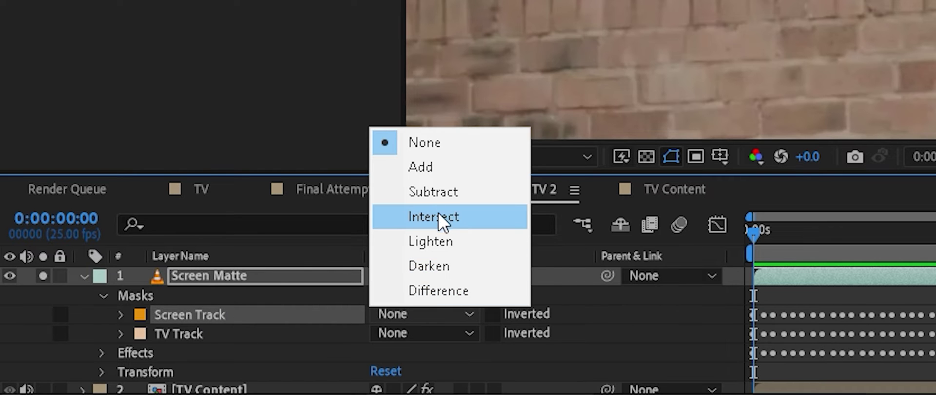
{"action": "left_click", "coordinate": [438, 191]}
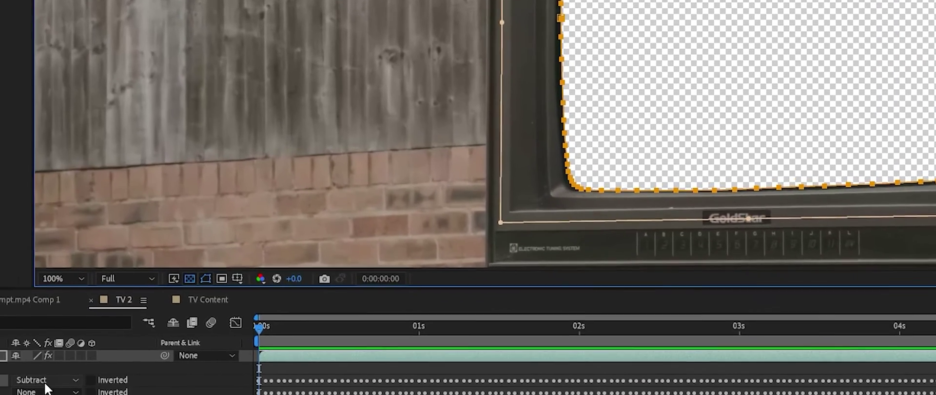
{"action": "left_click", "coordinate": [163, 345]}
{"action": "left_click", "coordinate": [200, 264]}
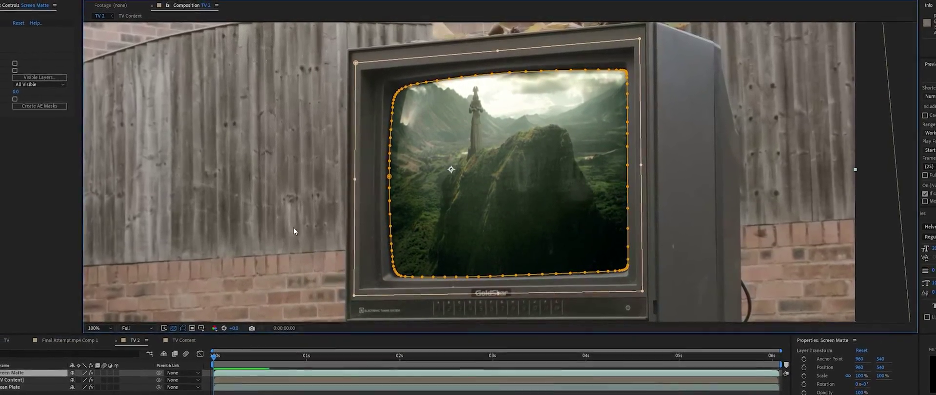
Step: Hide the mask outlines in the viewer and check the Screen Matte layer on its own
{"action": "left_click", "coordinate": [185, 327]}
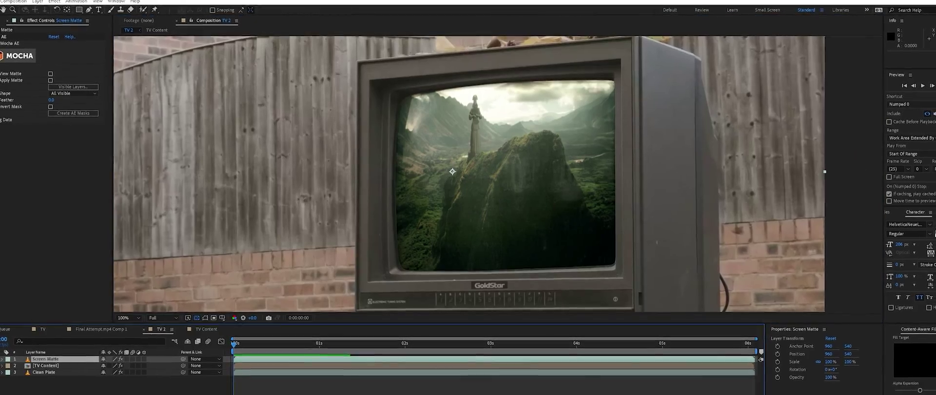
{"action": "left_click", "coordinate": [1, 362]}
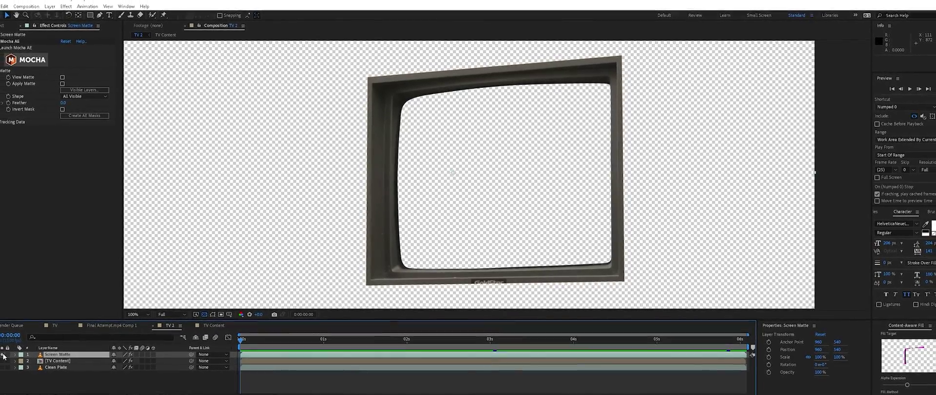
{"action": "left_click", "coordinate": [6, 353]}
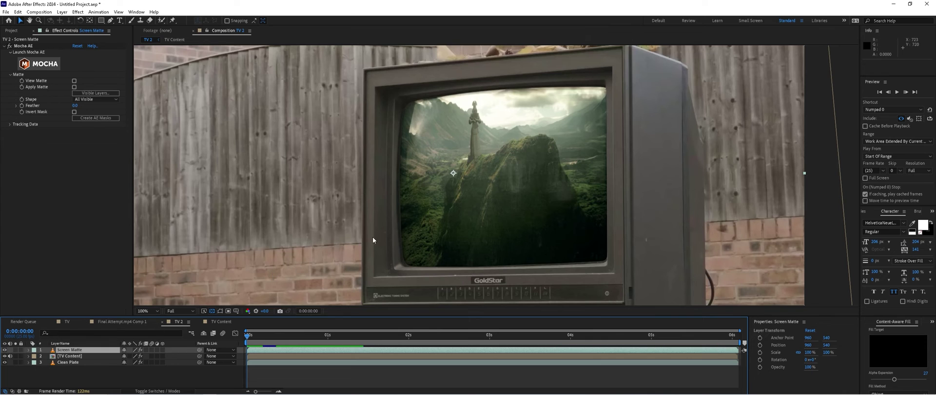
Step: Solo the Clean Plate, TV Content and Screen Matte layers one after another to examine what each contributes
{"action": "left_click", "coordinate": [70, 364]}
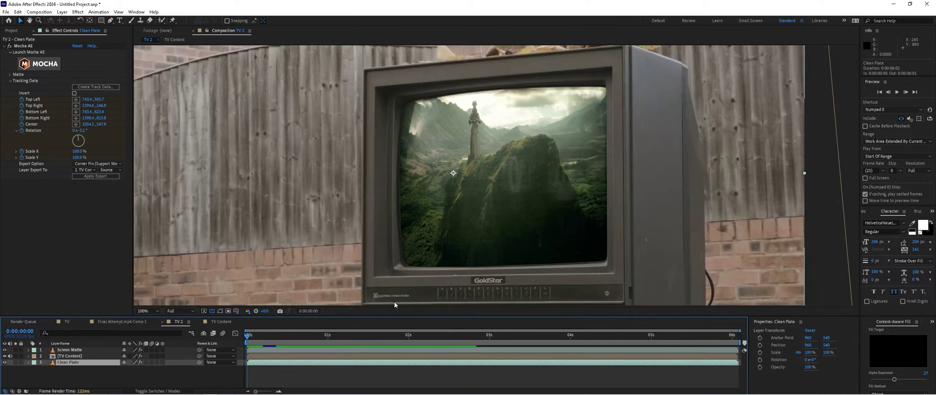
{"action": "left_click", "coordinate": [15, 363]}
{"action": "left_click", "coordinate": [16, 362]}
{"action": "left_click", "coordinate": [16, 356]}
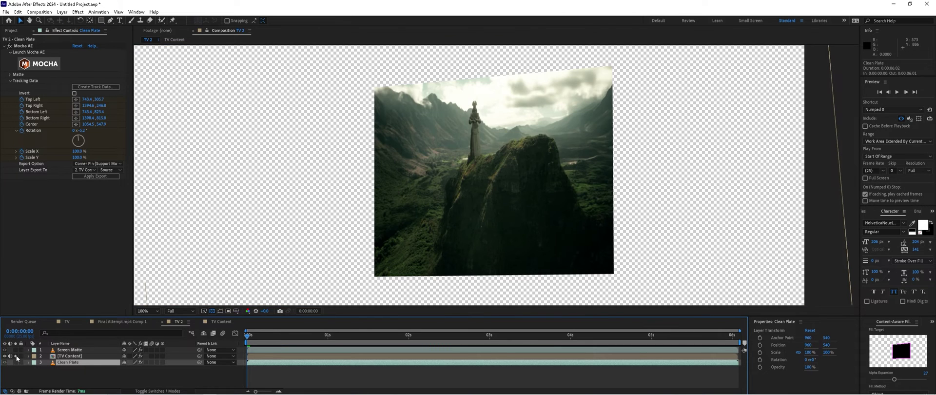
{"action": "left_click", "coordinate": [16, 356]}
{"action": "left_click", "coordinate": [16, 349]}
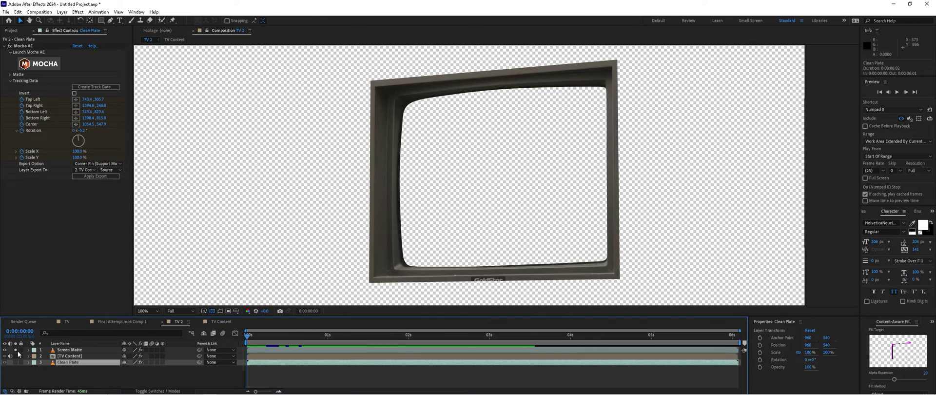
{"action": "left_click", "coordinate": [15, 349]}
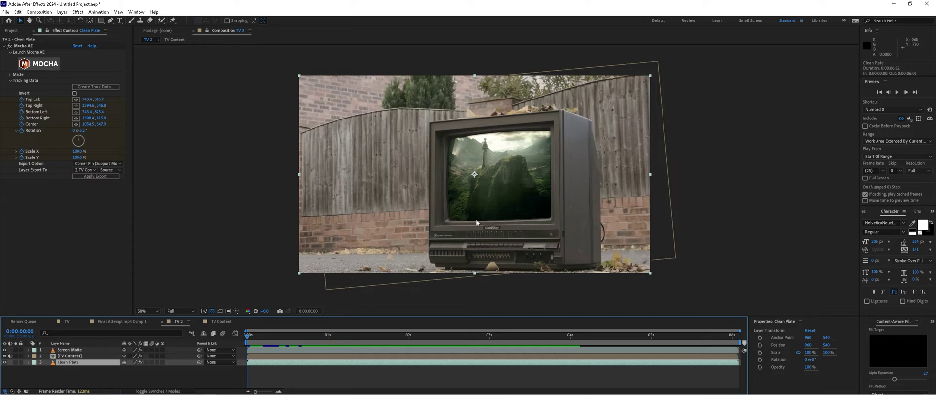
Step: Preview the composite in a maximized viewer fitted up to 100%, and return to the normal layout at the first frame
{"action": "key", "text": "grave"}
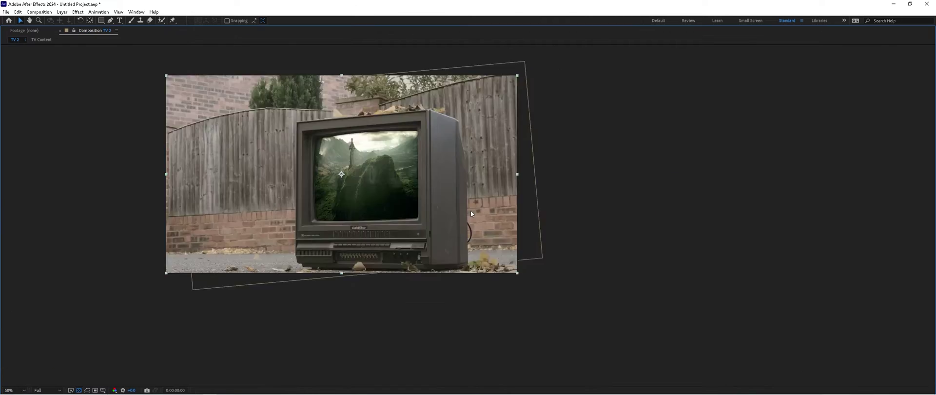
{"action": "left_click", "coordinate": [17, 391]}
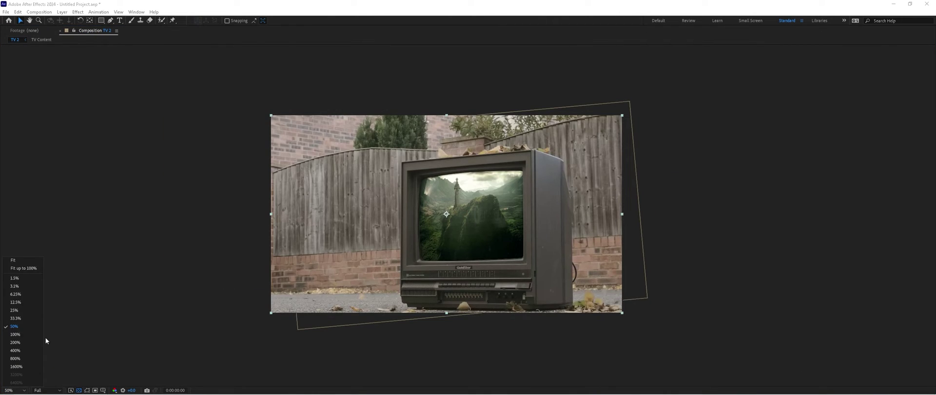
{"action": "left_click", "coordinate": [24, 269]}
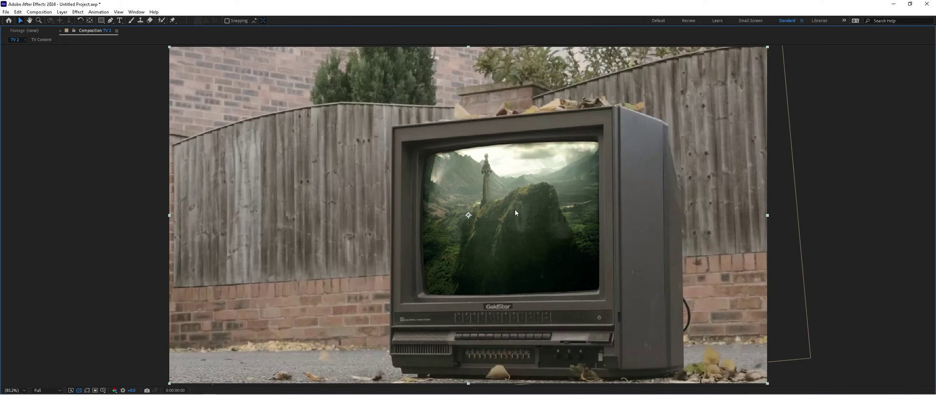
{"action": "key", "text": "space"}
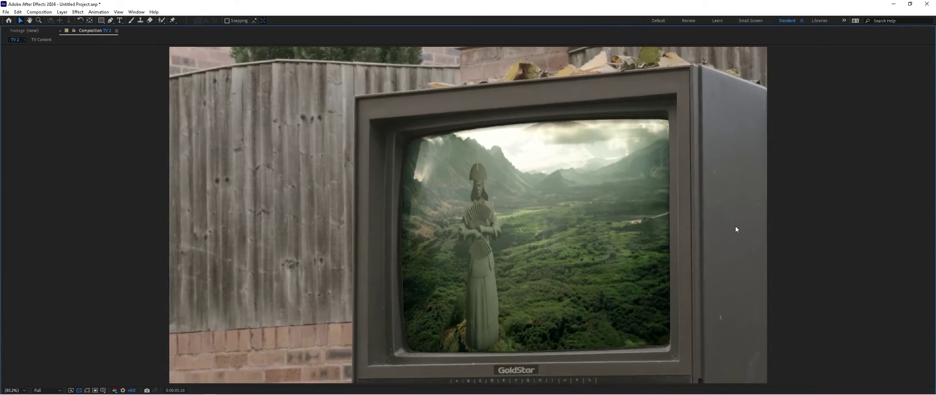
{"action": "key", "text": "grave"}
{"action": "left_click_drag", "start_coordinate": [389, 337], "coordinate": [475, 343]}
{"action": "key", "text": "Home"}
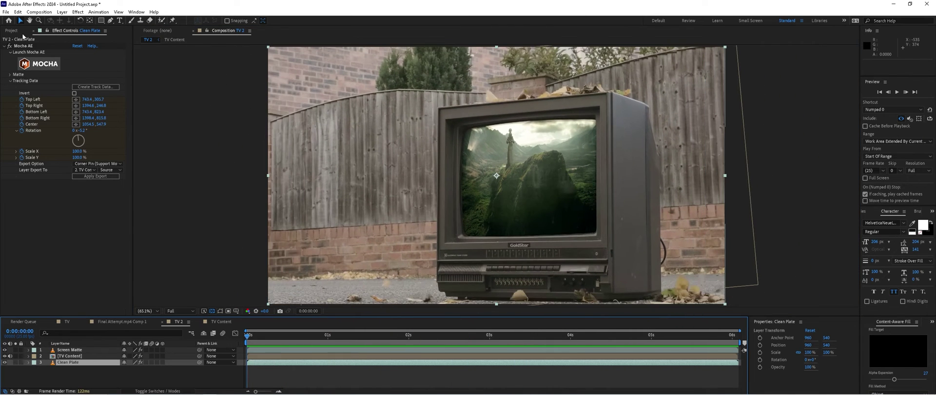
Step: Import the creativecow video from the Screen Replacement Tutorial folder into the project
{"action": "left_click", "coordinate": [17, 30]}
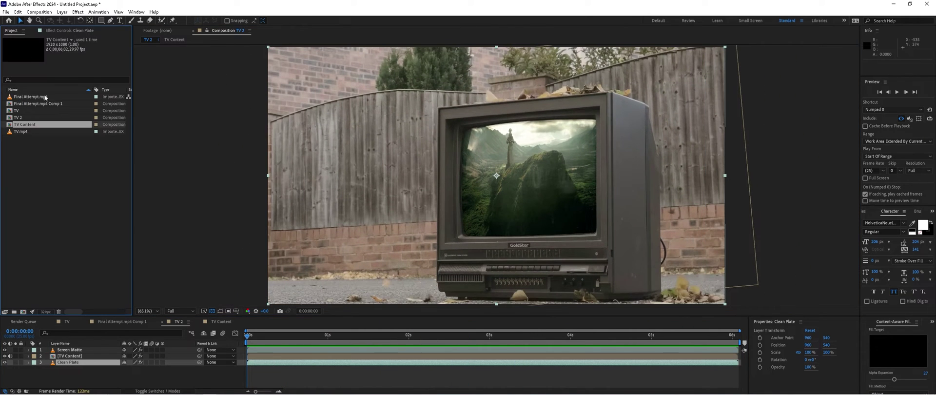
{"action": "double_click", "coordinate": [57, 177]}
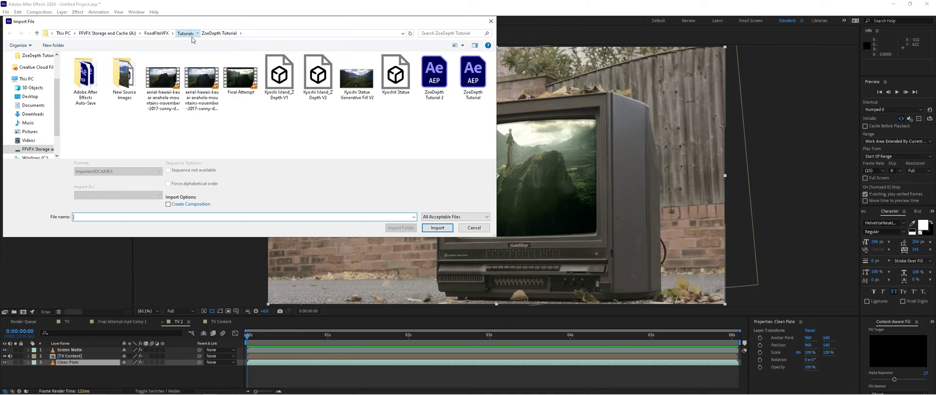
{"action": "left_click", "coordinate": [185, 33]}
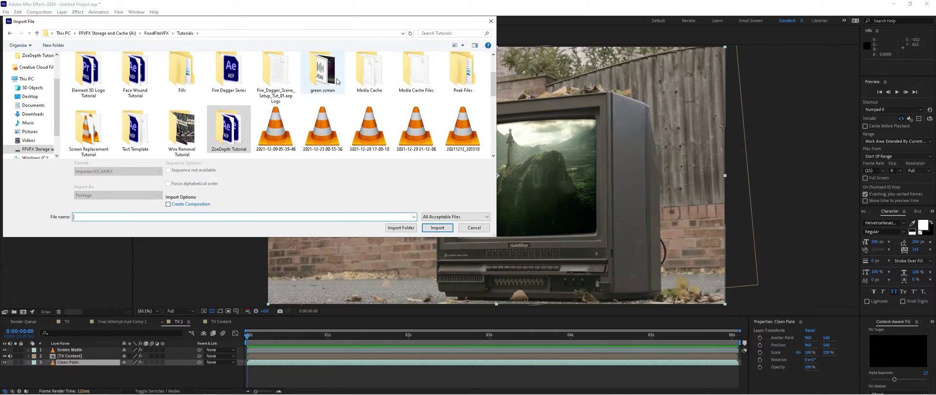
{"action": "double_click", "coordinate": [95, 139]}
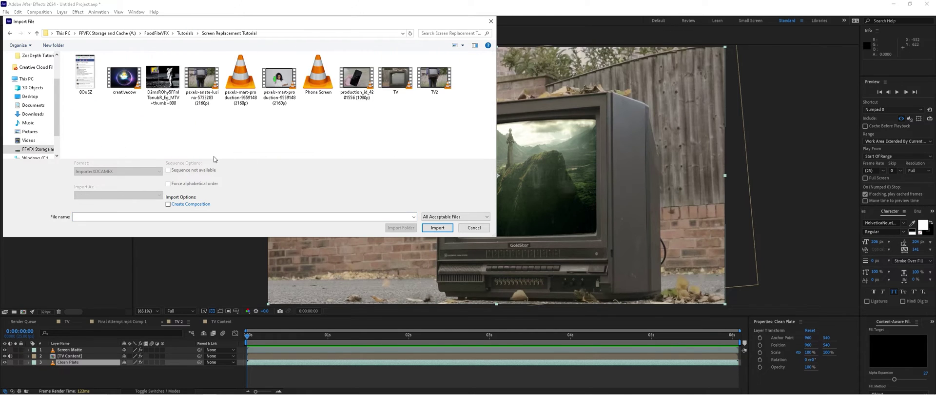
{"action": "double_click", "coordinate": [130, 81]}
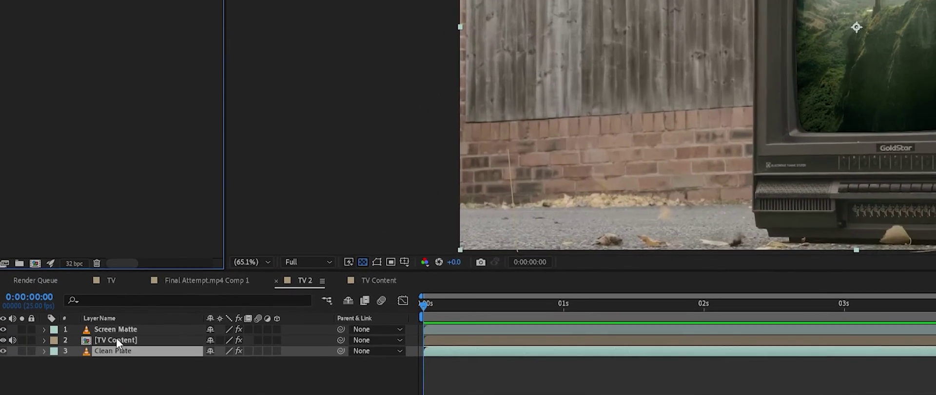
Step: Open the TV Content composition and add creativecow.mp4 above the Final Attempt.mp4 layer
{"action": "left_click", "coordinate": [52, 355]}
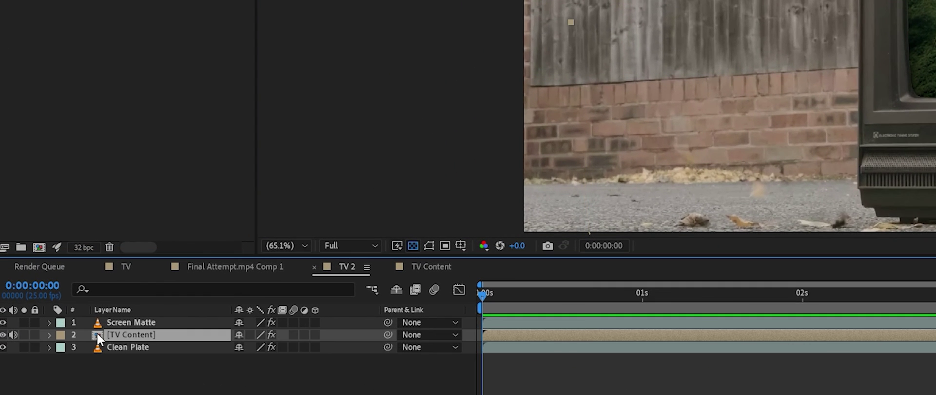
{"action": "double_click", "coordinate": [121, 334]}
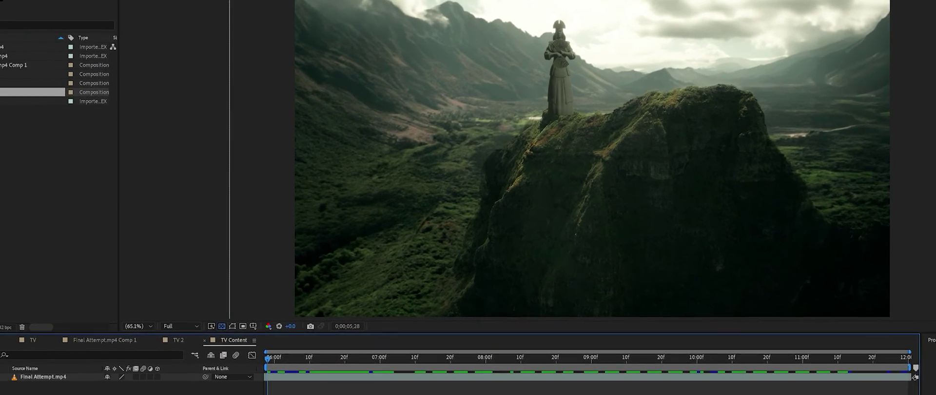
{"action": "left_click_drag", "start_coordinate": [44, 15], "coordinate": [88, 371]}
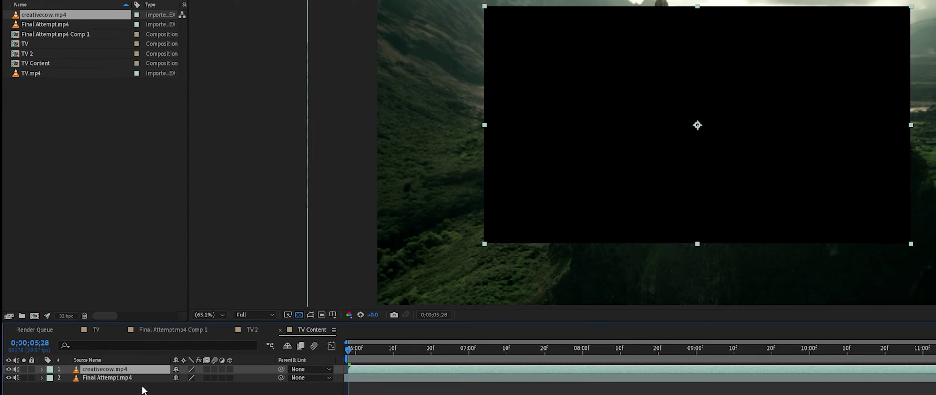
Step: Scale the creativecow.mp4 layer to 165% so it fills the frame and shift the clip earlier in time
{"action": "key", "text": "s"}
{"action": "left_click_drag", "start_coordinate": [203, 377], "coordinate": [241, 380]}
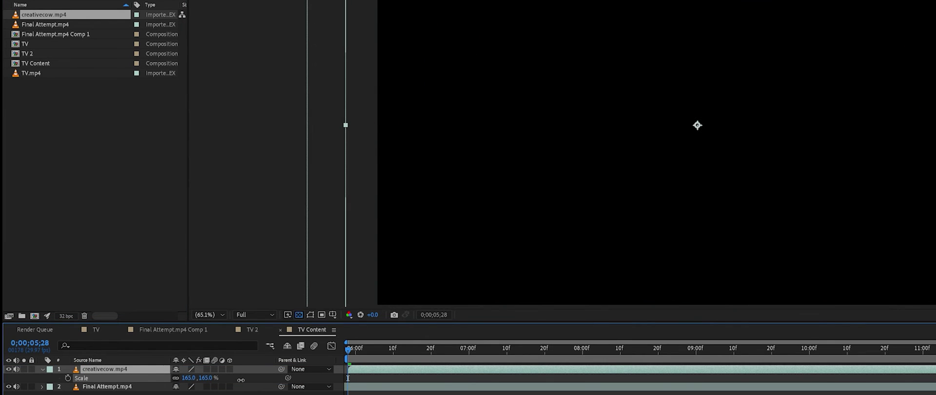
{"action": "left_click_drag", "start_coordinate": [437, 370], "coordinate": [310, 379]}
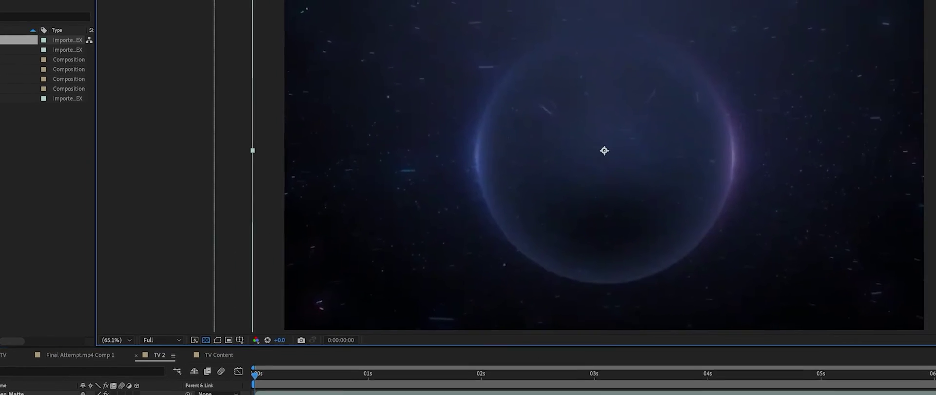